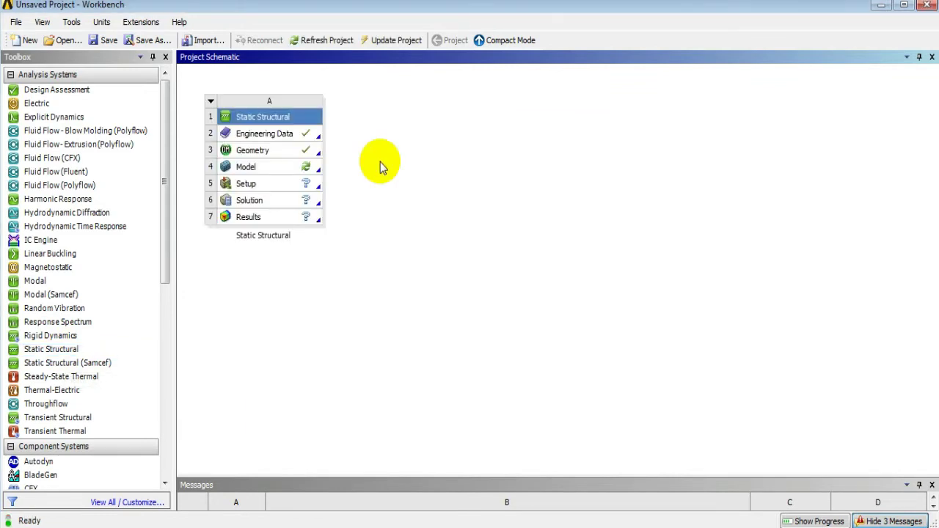
# - Open the Engineering Data of the Static Structural system and show the engineering data sources
pyautogui.click(268, 138)
pyautogui.doubleClick(265, 136)
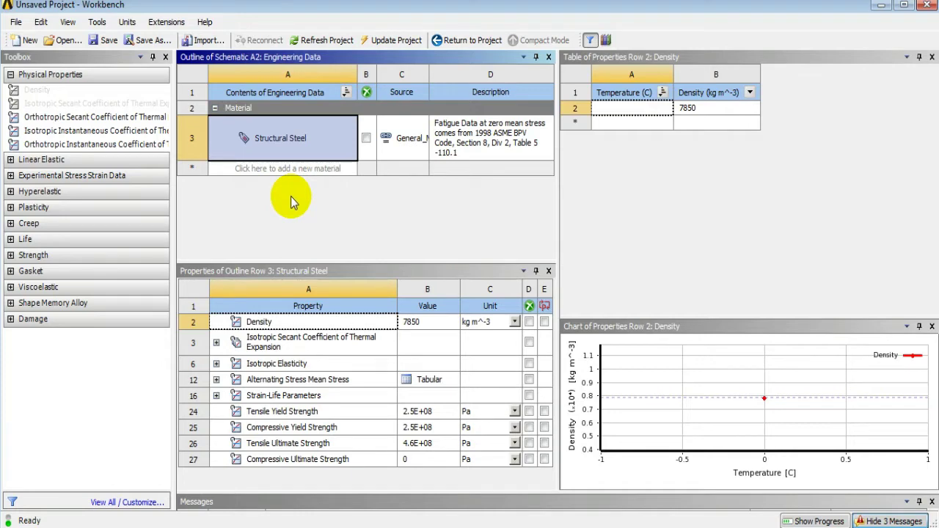
pyautogui.click(610, 44)
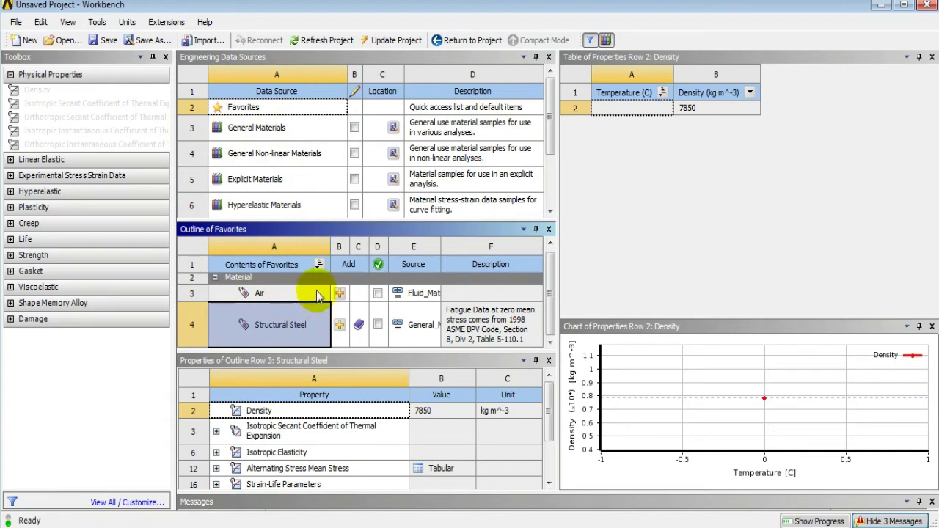
# - Display the contents of the General Materials library and look through its list of materials
pyautogui.click(275, 110)
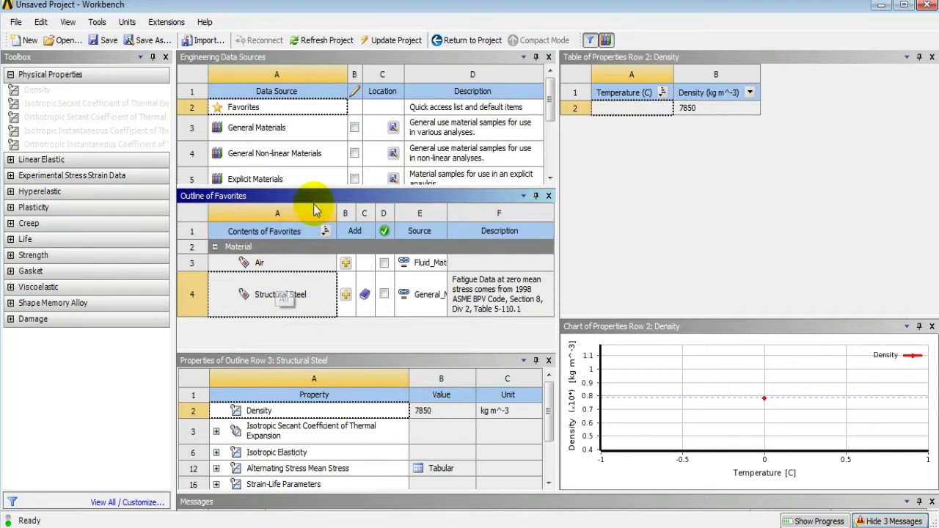
pyautogui.moveTo(321, 188); pyautogui.dragTo(325, 215)
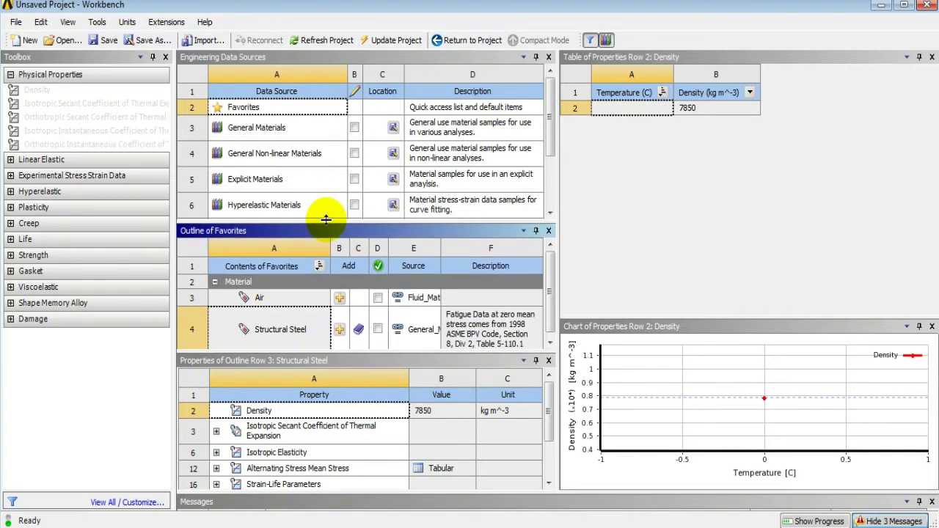
pyautogui.click(284, 128)
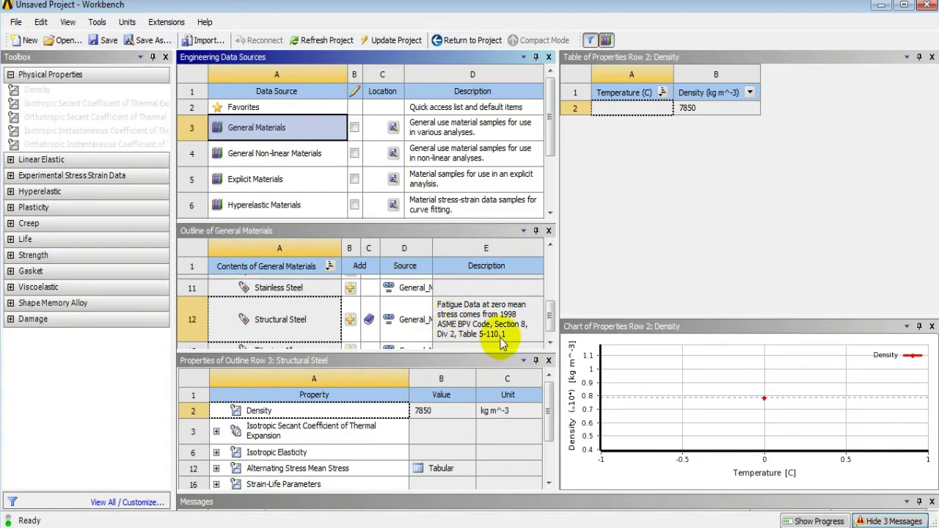
pyautogui.scroll(1, 550, 315)
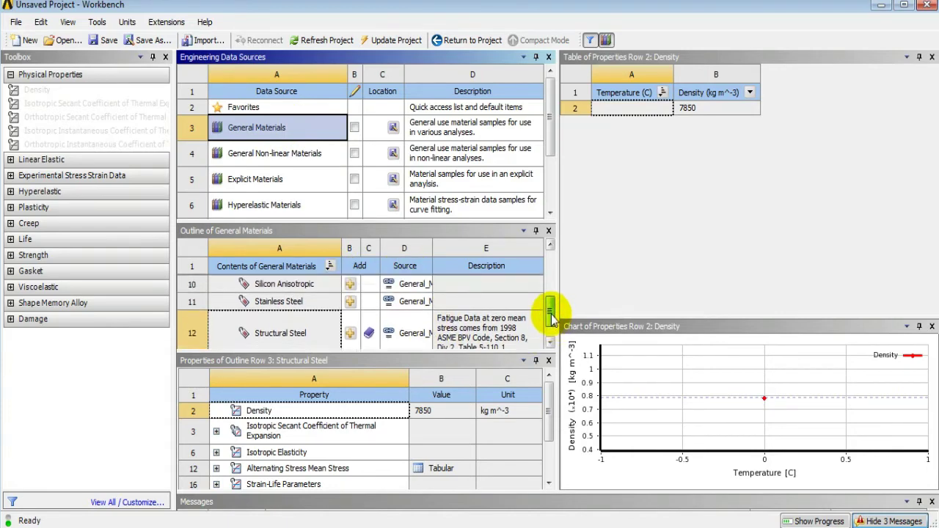
pyautogui.moveTo(551, 316); pyautogui.dragTo(551, 270)
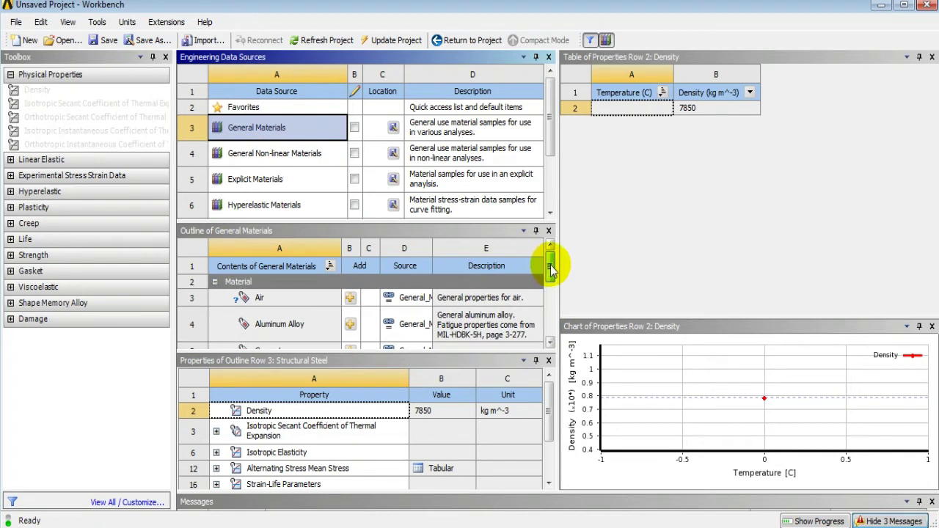
pyautogui.moveTo(551, 270); pyautogui.dragTo(564, 334)
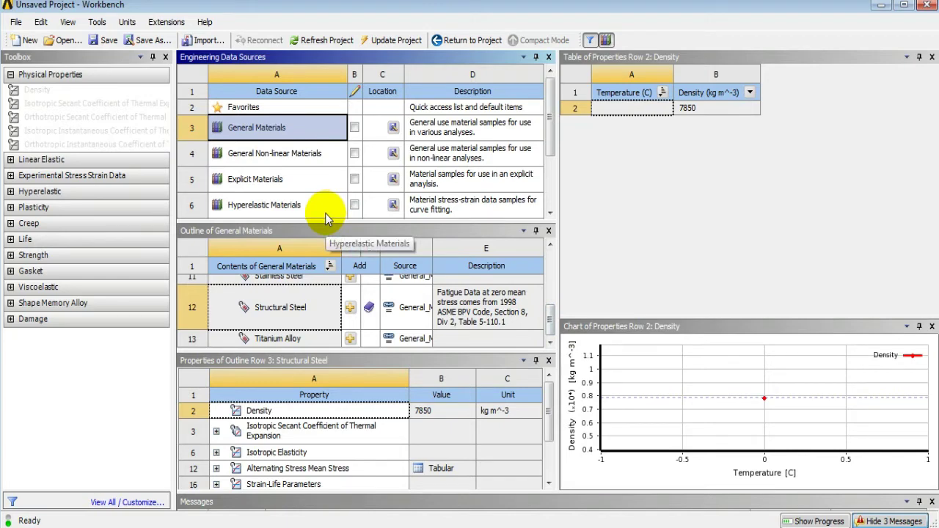
# - Make the General Materials library editable and add a new material named Sample to it
pyautogui.click(354, 129)
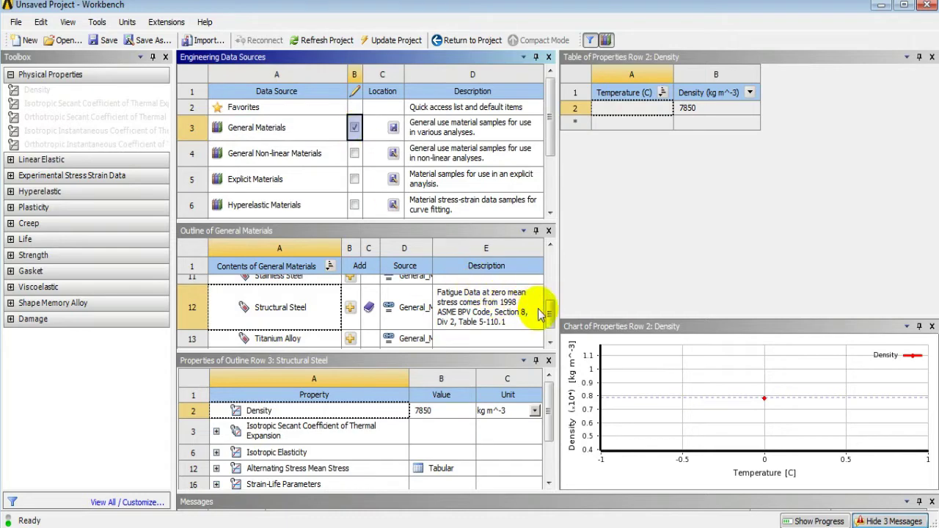
pyautogui.scroll(-1, 552, 331)
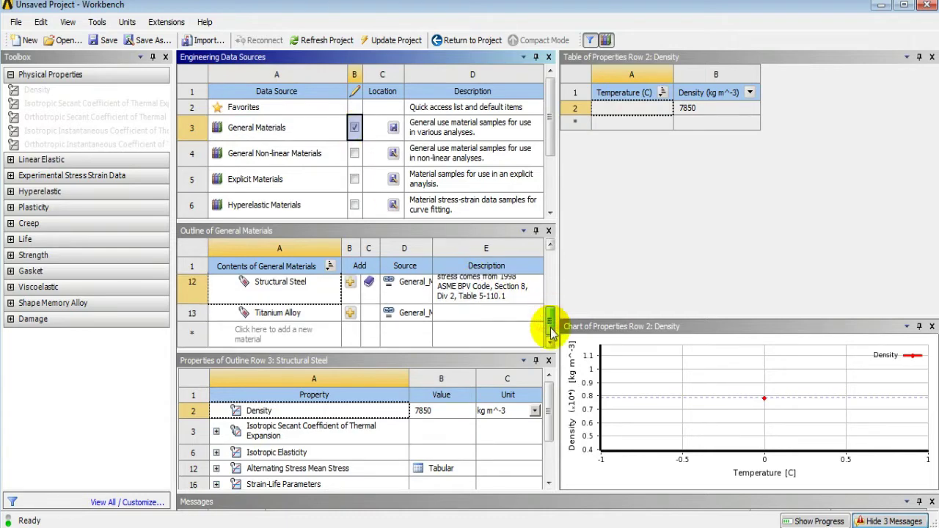
pyautogui.click(291, 339)
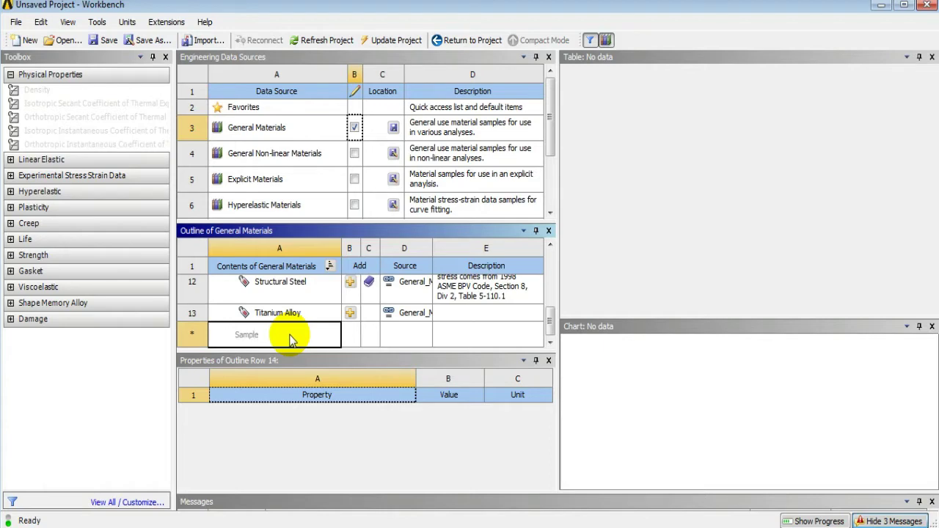
pyautogui.press('Return')
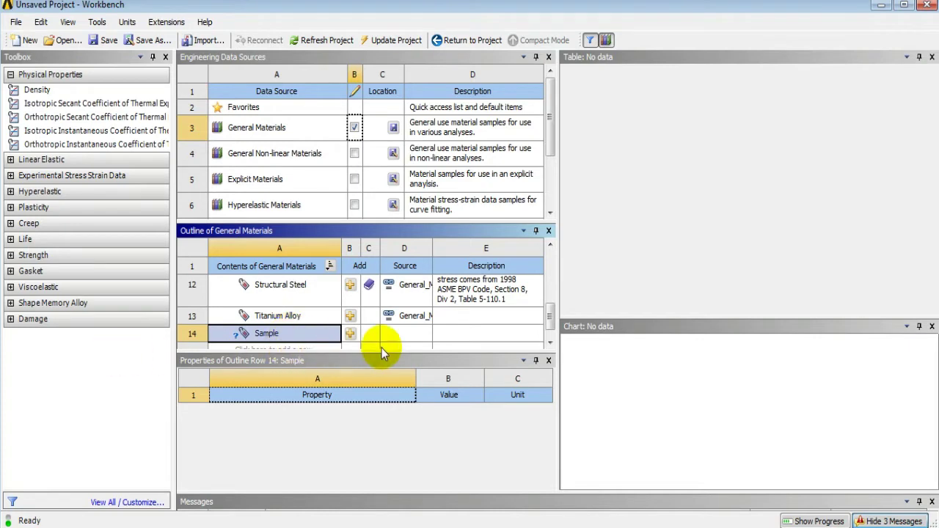
pyautogui.scroll(-1, 552, 321)
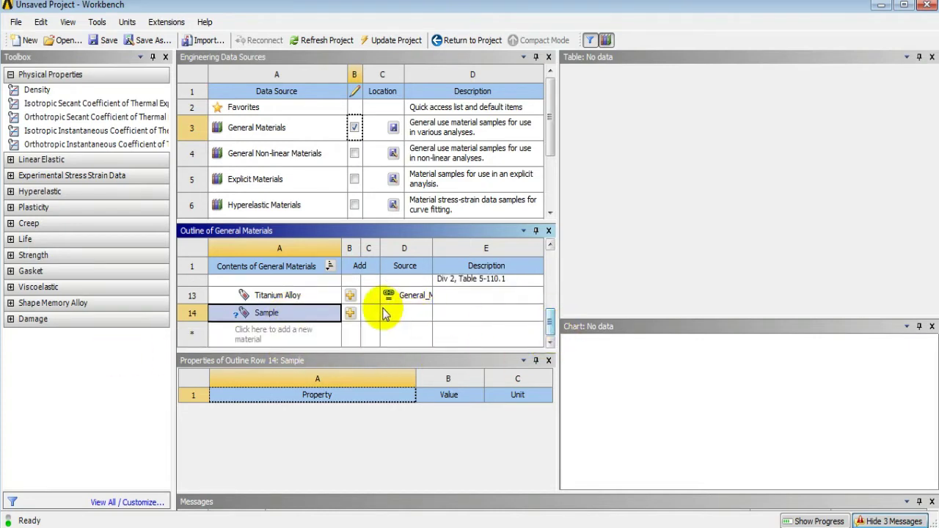
# - Add a Density property to the Sample material and set it to 54266 kg m^-3
pyautogui.click(36, 90)
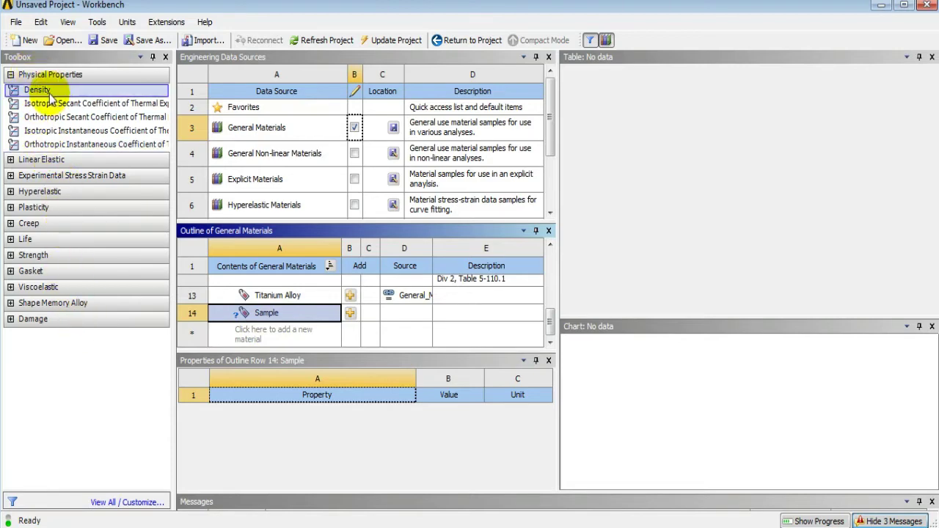
pyautogui.doubleClick(44, 94)
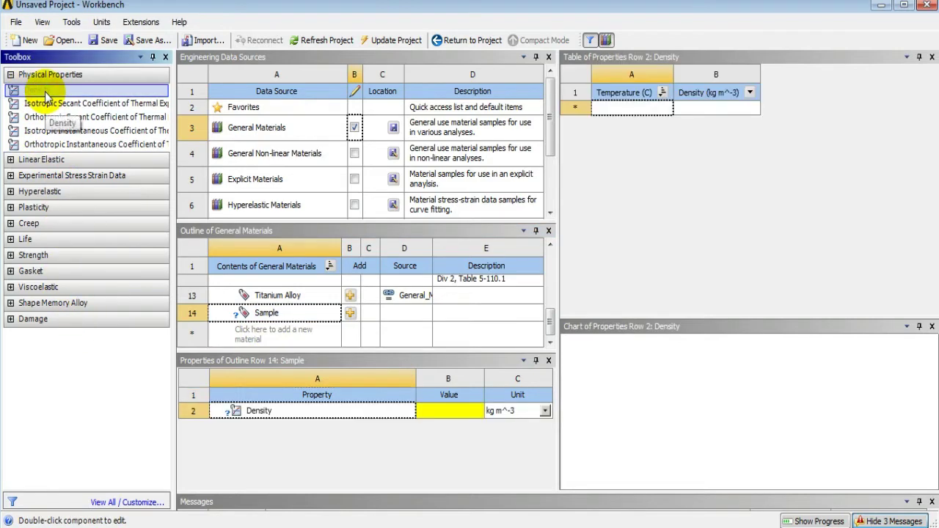
pyautogui.click(424, 412)
pyautogui.write('8')
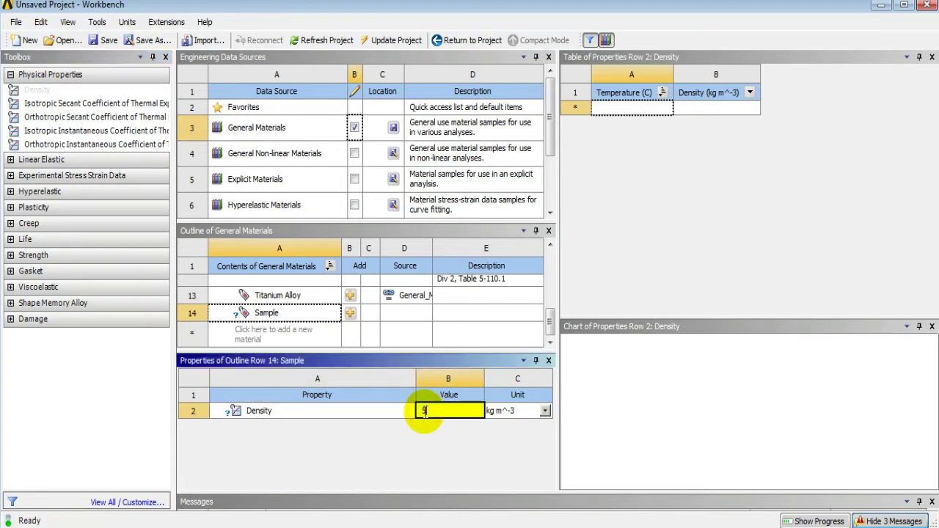
pyautogui.write('4266')
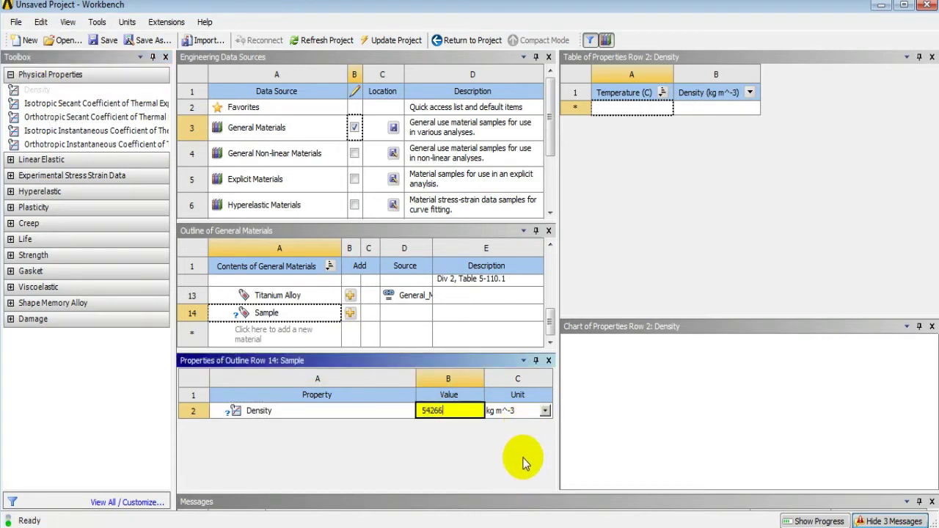
pyautogui.press('Return')
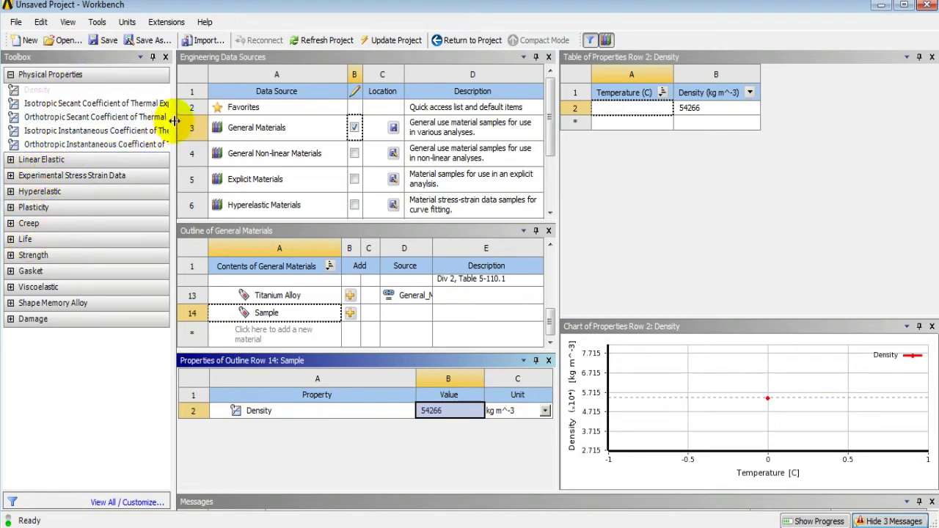
# - Add the Tensile Yield Strength and Tensile Ultimate Strength properties to the Sample material
pyautogui.moveTo(176, 118); pyautogui.dragTo(214, 123)
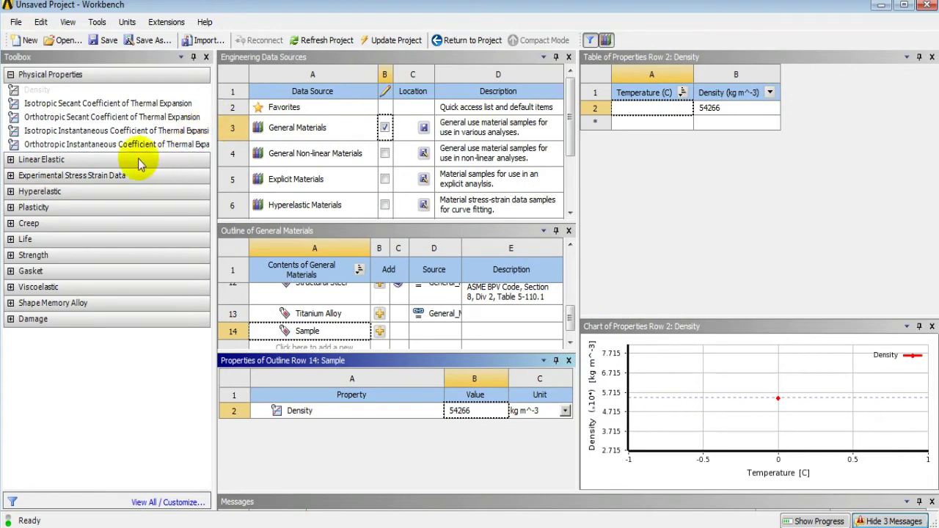
pyautogui.click(8, 260)
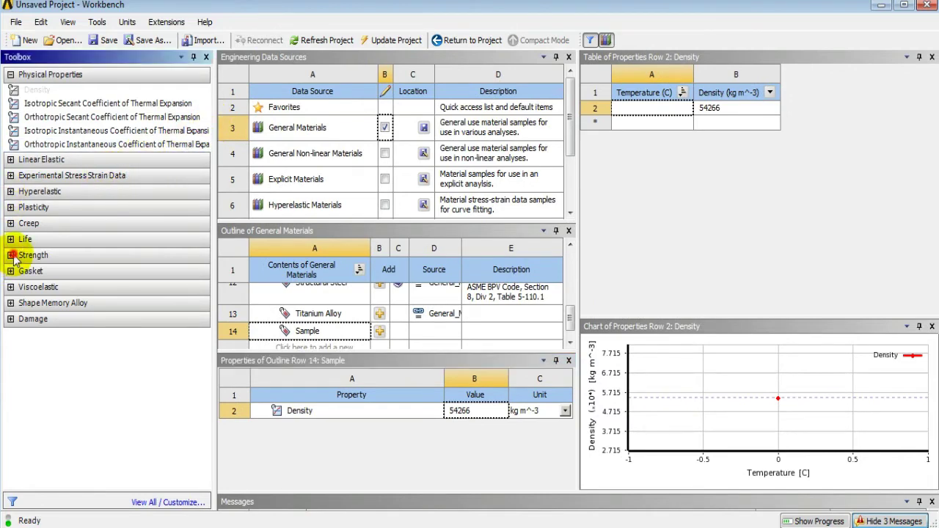
pyautogui.click(10, 256)
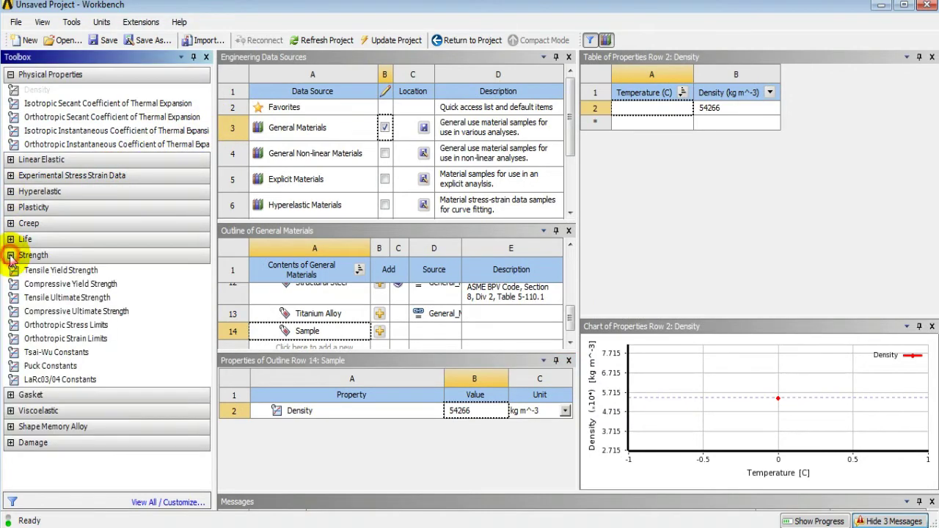
pyautogui.doubleClick(73, 273)
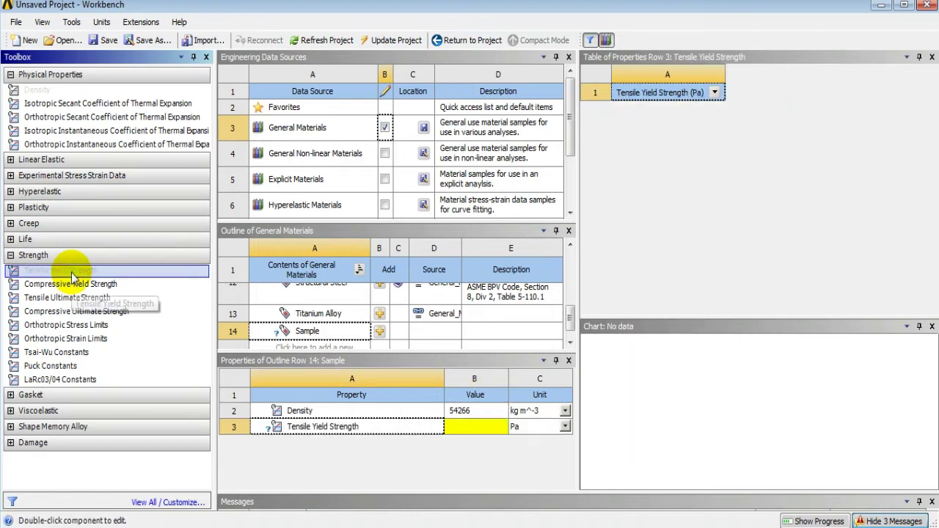
pyautogui.doubleClick(71, 297)
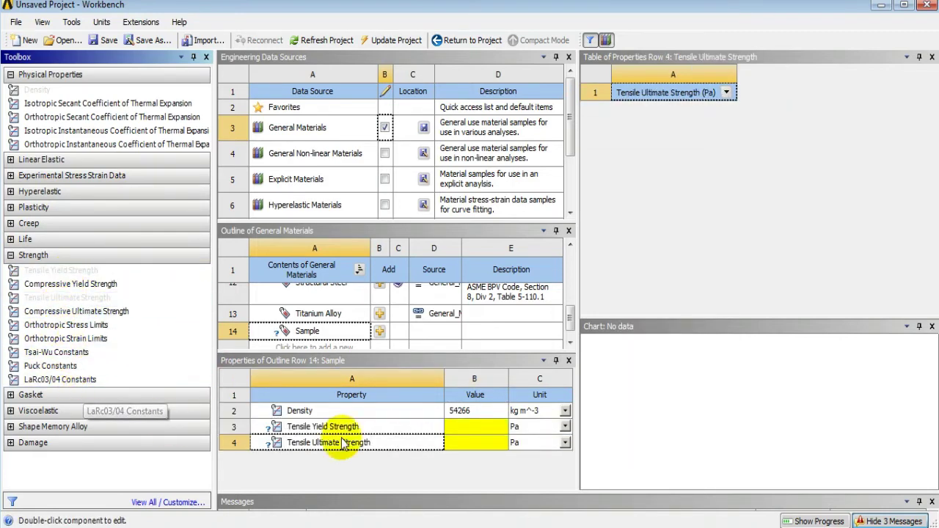
# - Set Sample's tensile yield strength to 5.4E+08 Pa and its tensile ultimate strength to 7.89E+08 Pa
pyautogui.click(458, 427)
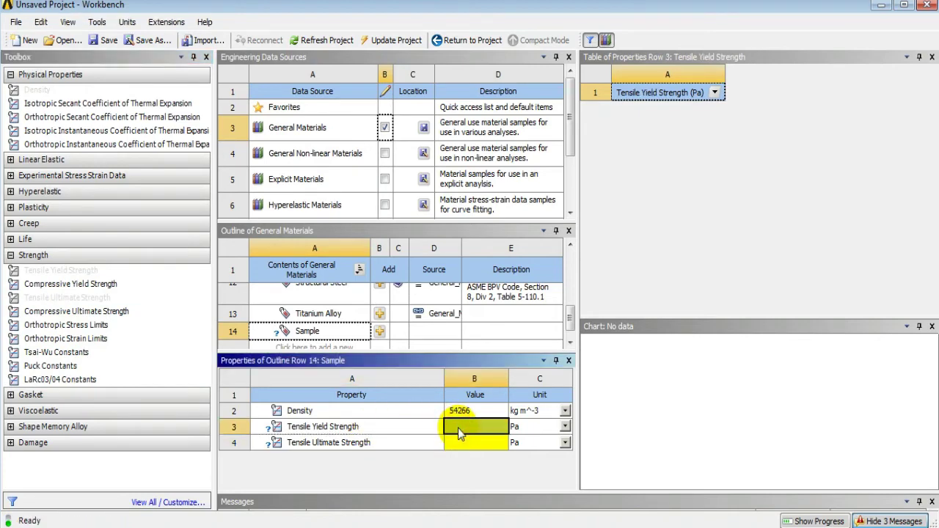
pyautogui.write('540000000')
pyautogui.press('Return')
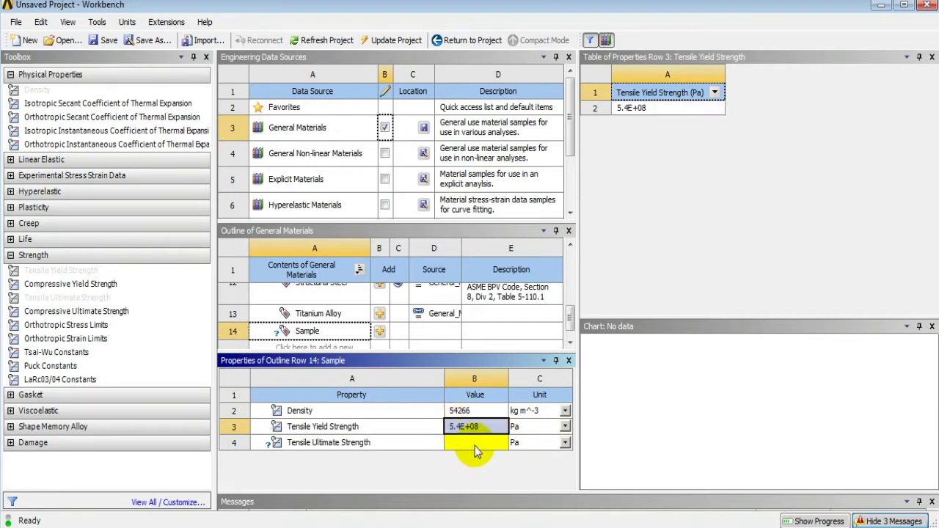
pyautogui.click(474, 444)
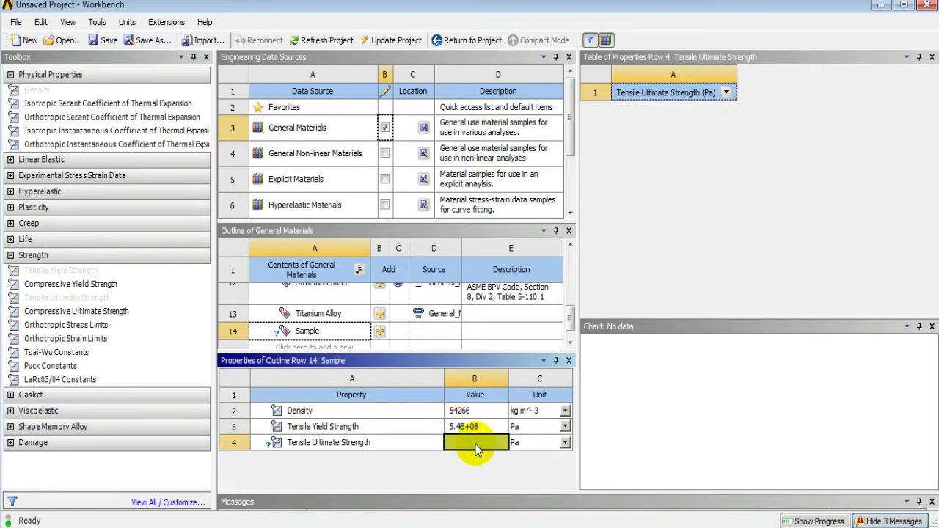
pyautogui.write('7.89E+08')
pyautogui.press('Return')
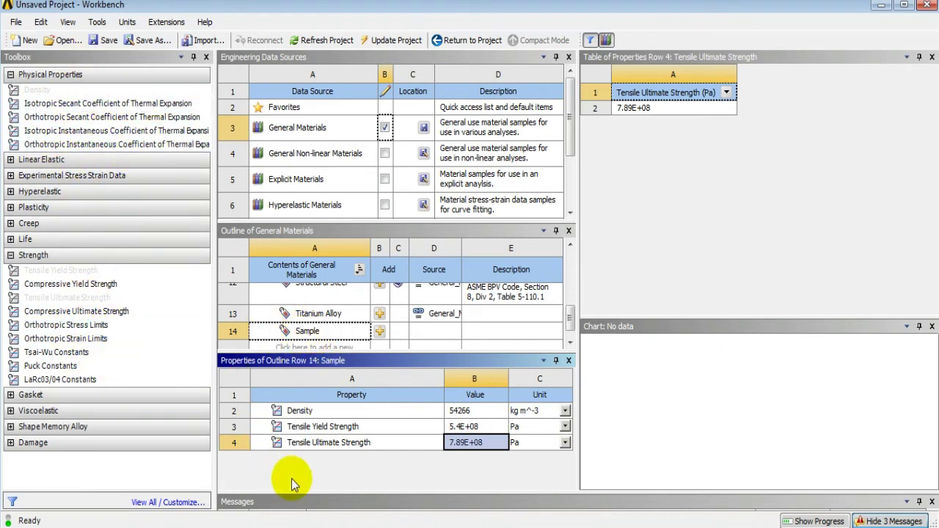
# - End editing of the General Materials library, saving its modifications, and add the Sample material to the project
pyautogui.click(379, 333)
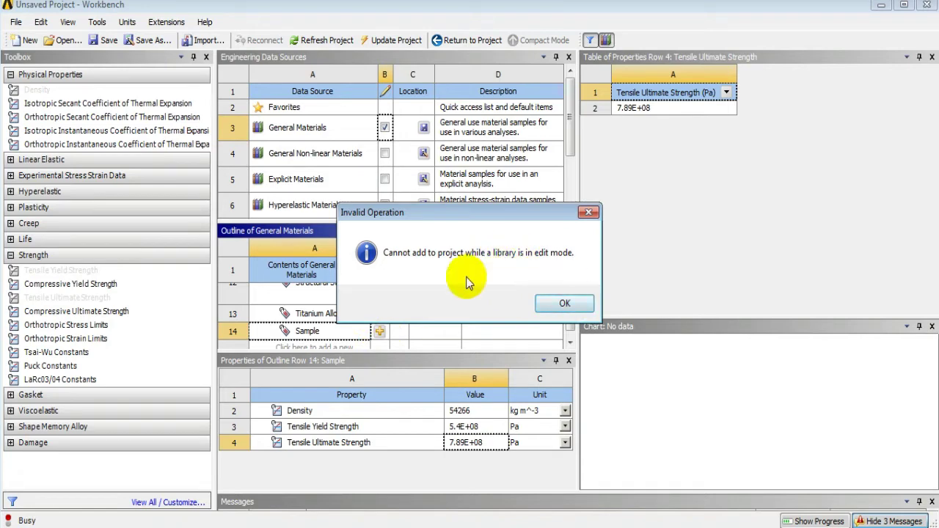
pyautogui.click(562, 303)
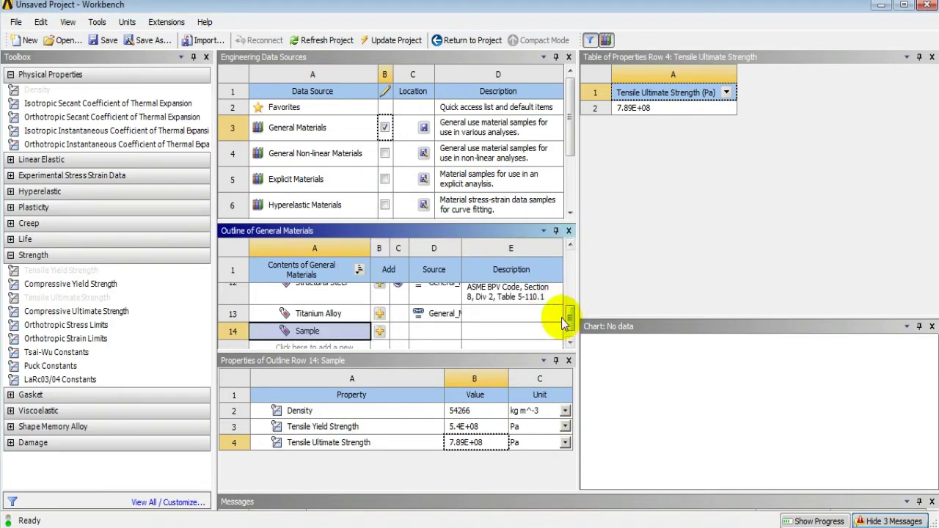
pyautogui.click(385, 129)
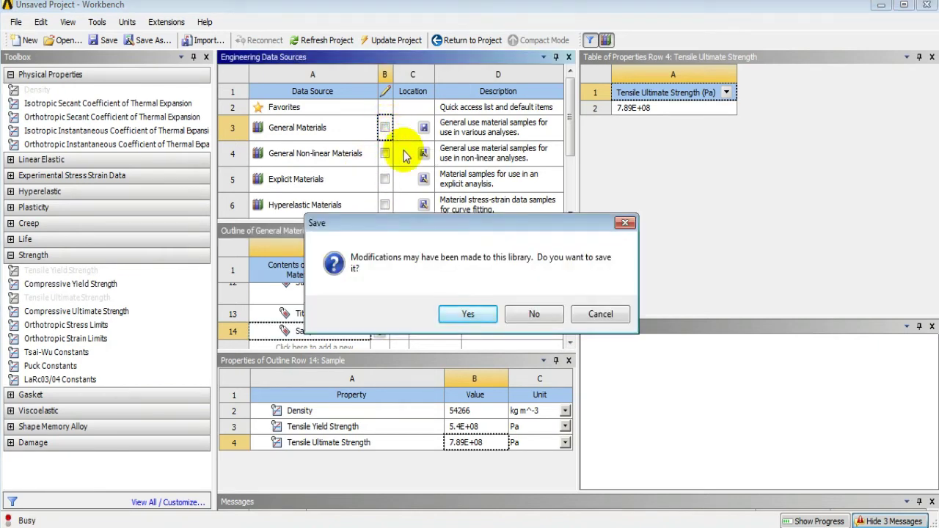
pyautogui.click(484, 317)
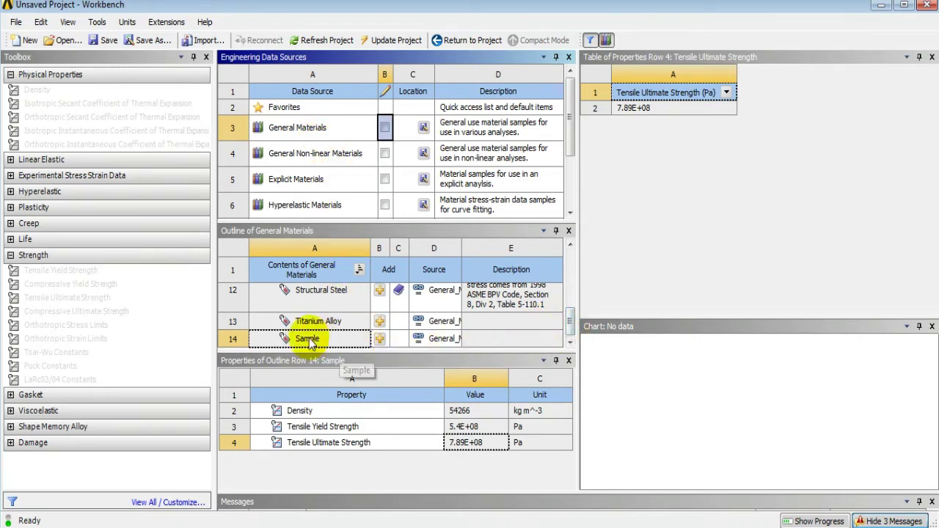
pyautogui.click(381, 341)
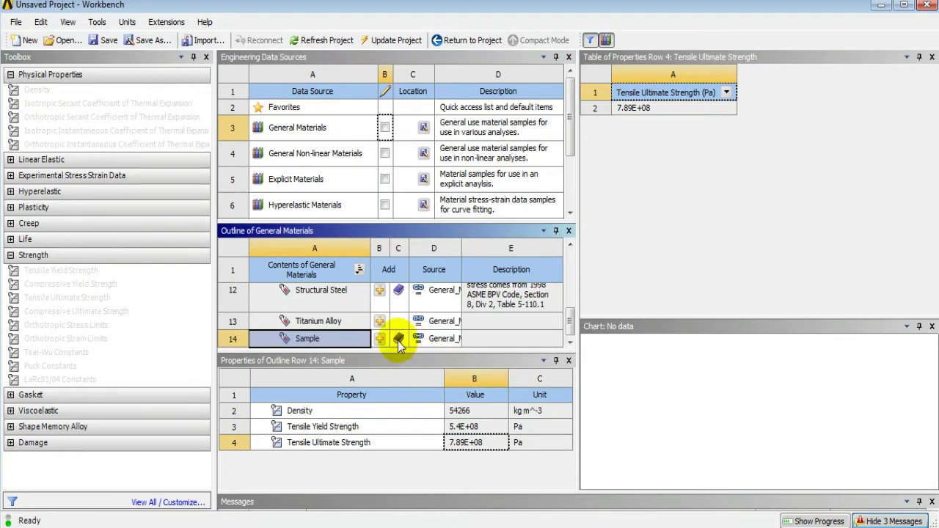
# - Add Copper Alloy, Aluminum Alloy, Stainless Steel and Titanium Alloy from the General Materials library to the project
pyautogui.click(570, 333)
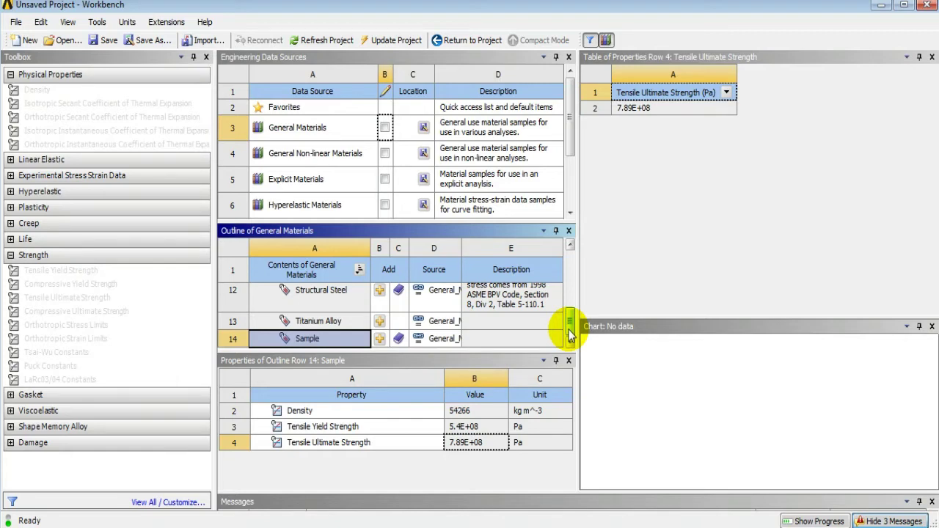
pyautogui.moveTo(570, 334); pyautogui.dragTo(572, 311)
pyautogui.scroll(-2, 379, 320)
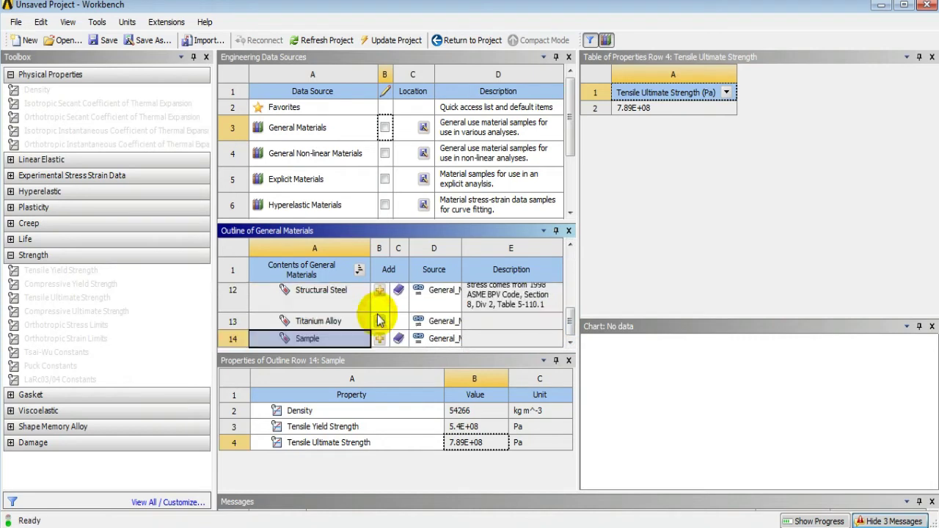
pyautogui.moveTo(572, 325); pyautogui.dragTo(570, 284)
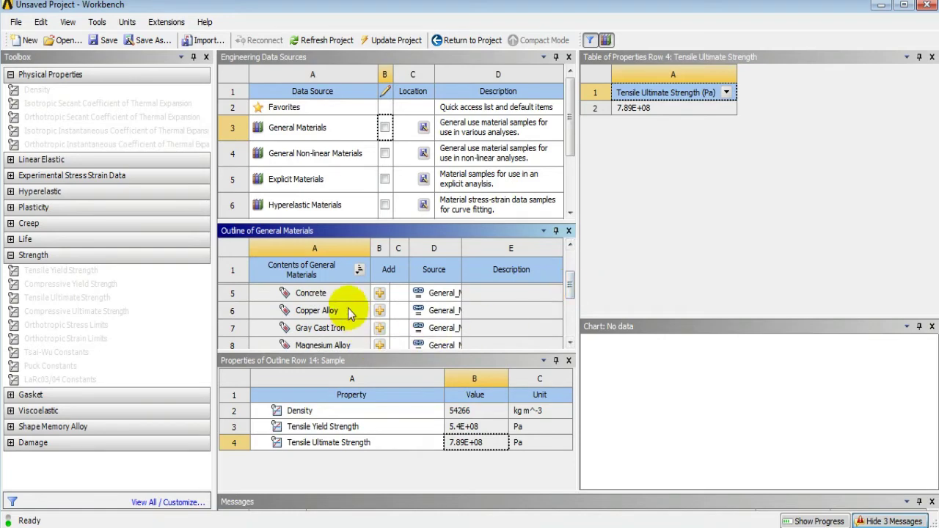
pyautogui.click(376, 311)
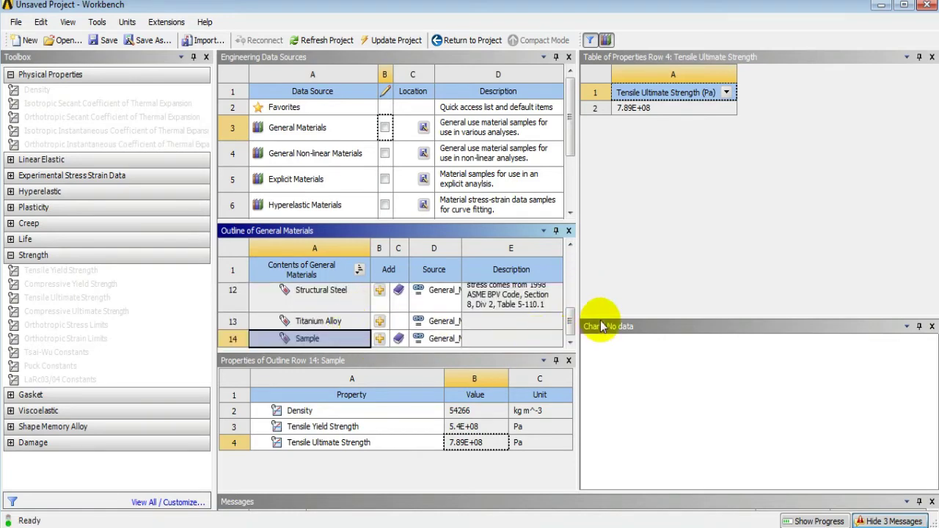
pyautogui.moveTo(571, 323); pyautogui.dragTo(572, 269)
pyautogui.click(380, 329)
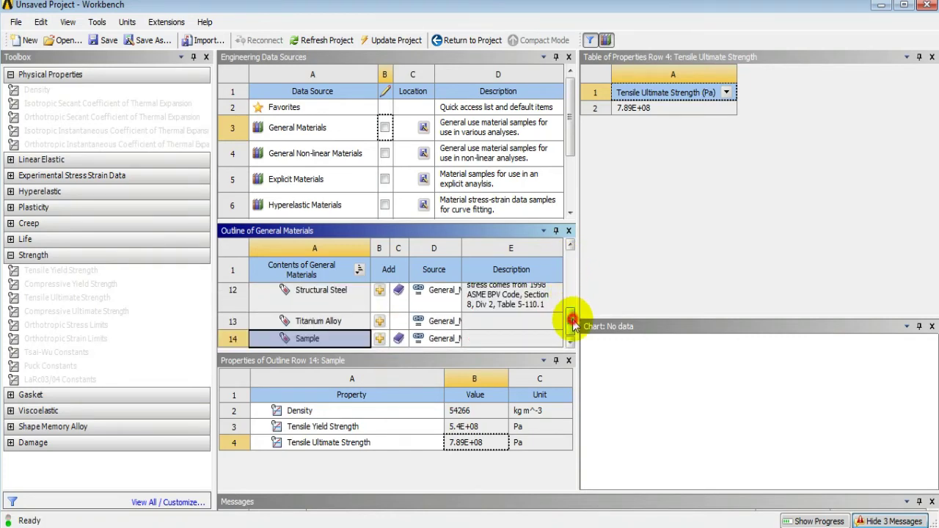
pyautogui.moveTo(573, 319); pyautogui.dragTo(573, 322)
pyautogui.click(378, 320)
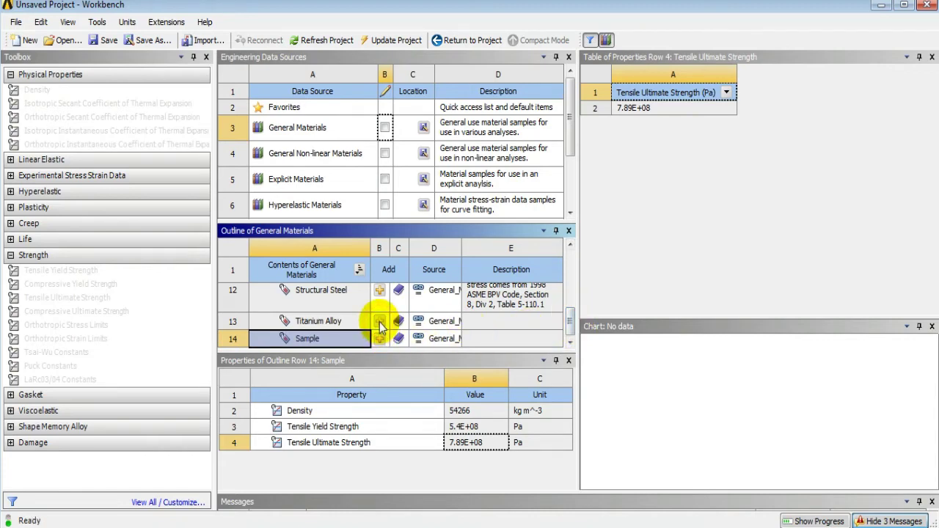
pyautogui.click(657, 254)
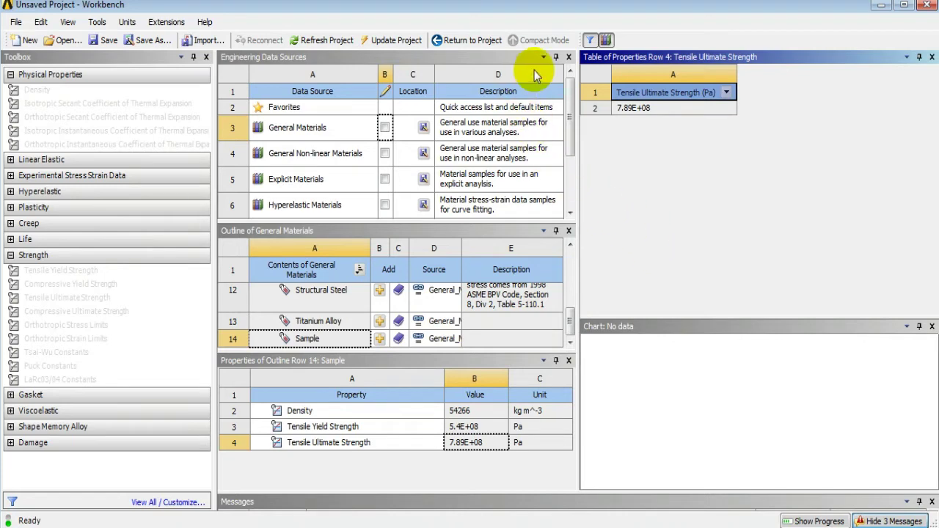
# - Return to the project schematic and reopen the Static Structural system's Engineering Data at its list of project materials
pyautogui.click(462, 42)
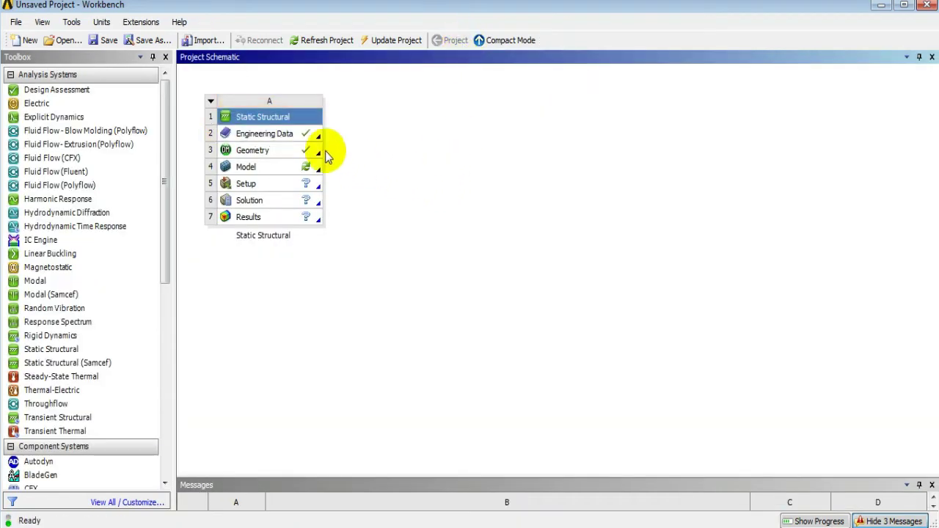
pyautogui.click(281, 134)
pyautogui.doubleClick(283, 134)
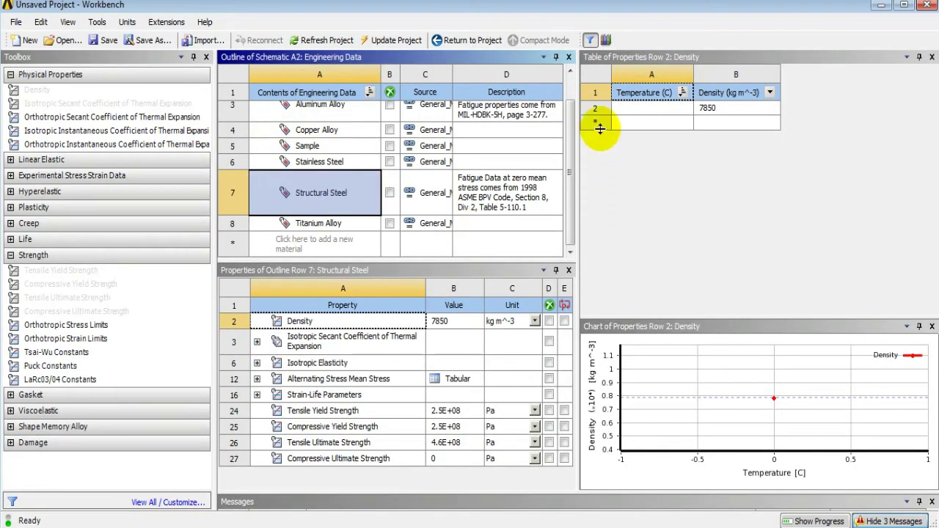
pyautogui.moveTo(572, 199); pyautogui.dragTo(571, 154)
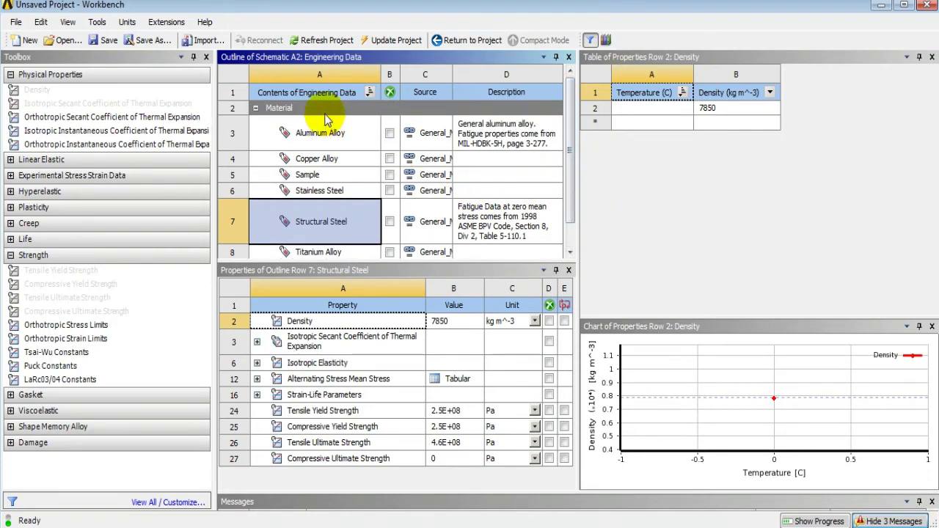
# - Compare the General Materials library's contents with the materials listed in the project's Engineering Data
pyautogui.click(590, 40)
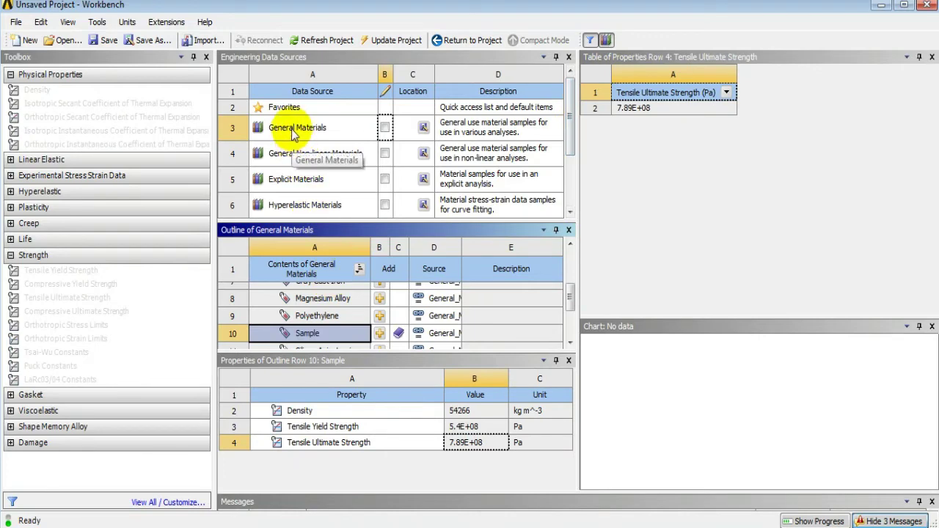
pyautogui.moveTo(573, 300); pyautogui.dragTo(572, 317)
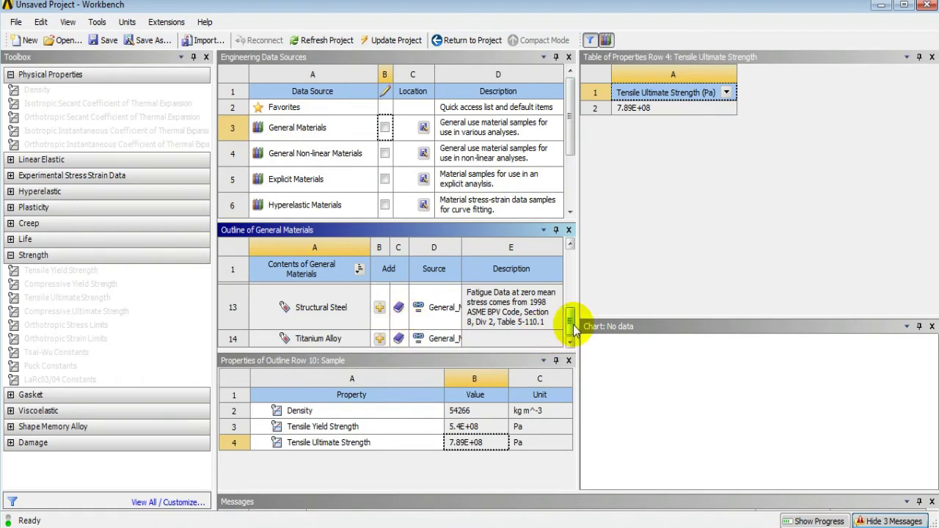
pyautogui.click(605, 41)
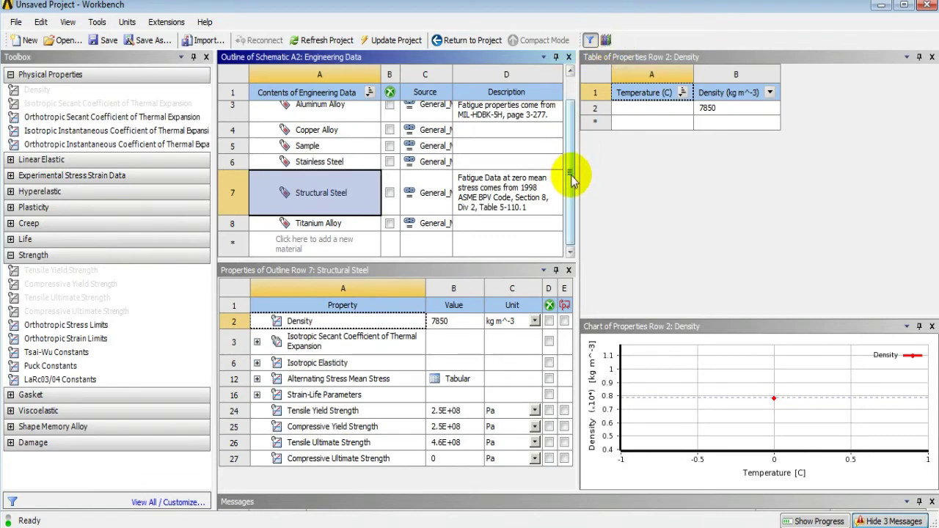
pyautogui.moveTo(572, 178); pyautogui.dragTo(570, 143)
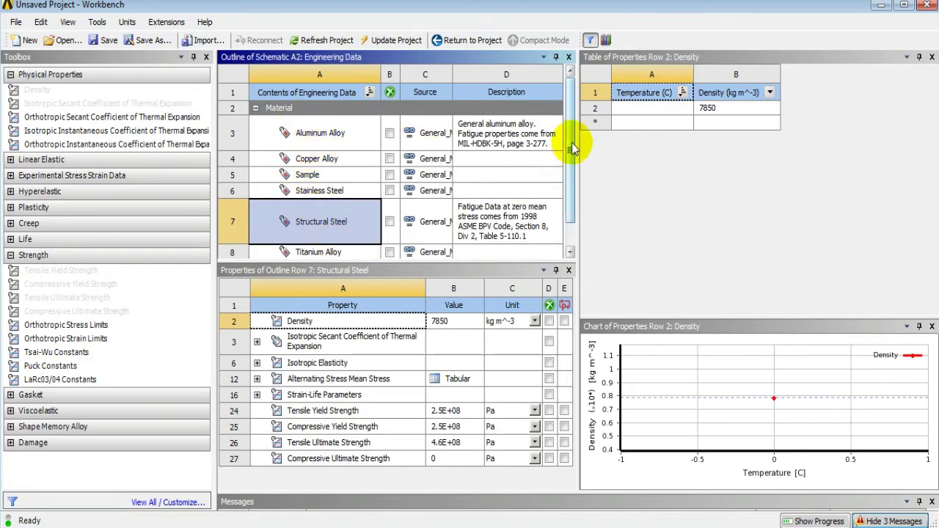
pyautogui.moveTo(570, 142)
pyautogui.mouseDown()
pyautogui.moveTo(572, 184)
pyautogui.moveTo(571, 142)
pyautogui.mouseUp()
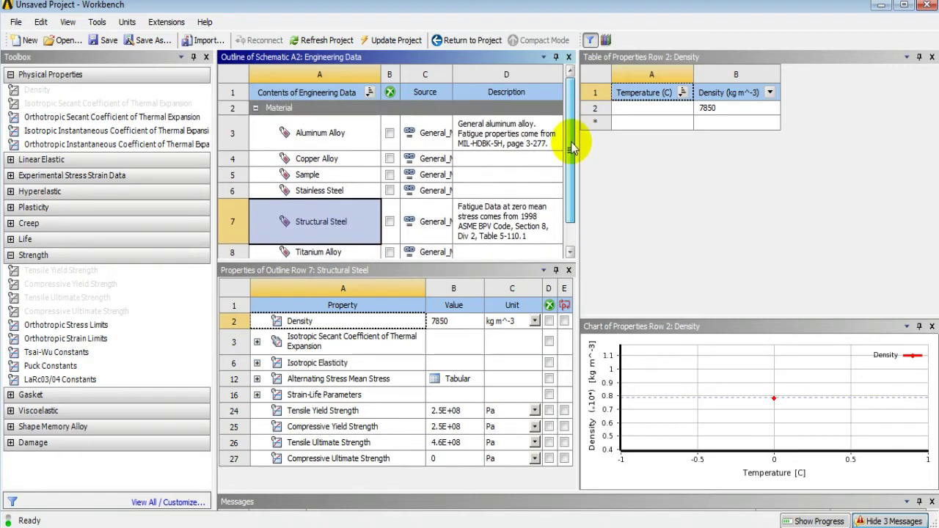
# - Display the Sample material's properties in the project's Engineering Data and widen the Source column of the outline
pyautogui.click(326, 176)
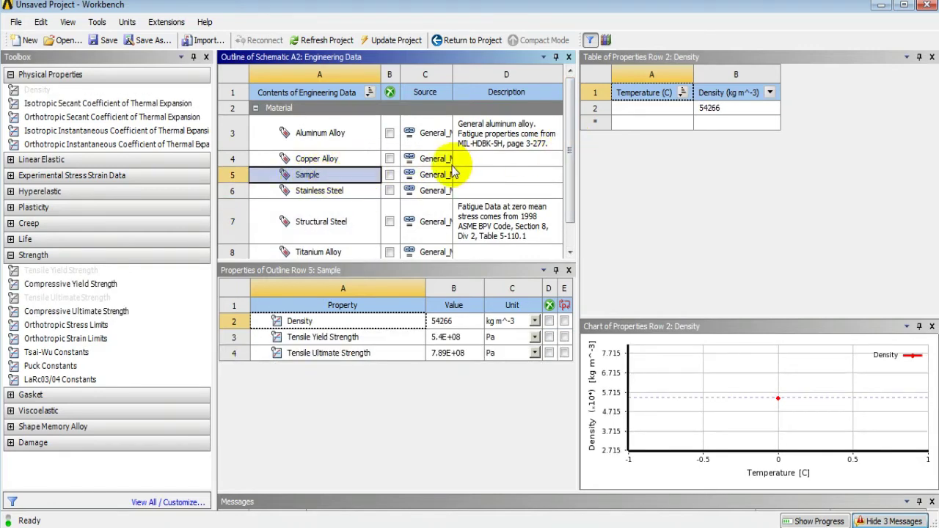
pyautogui.moveTo(455, 67); pyautogui.dragTo(461, 66)
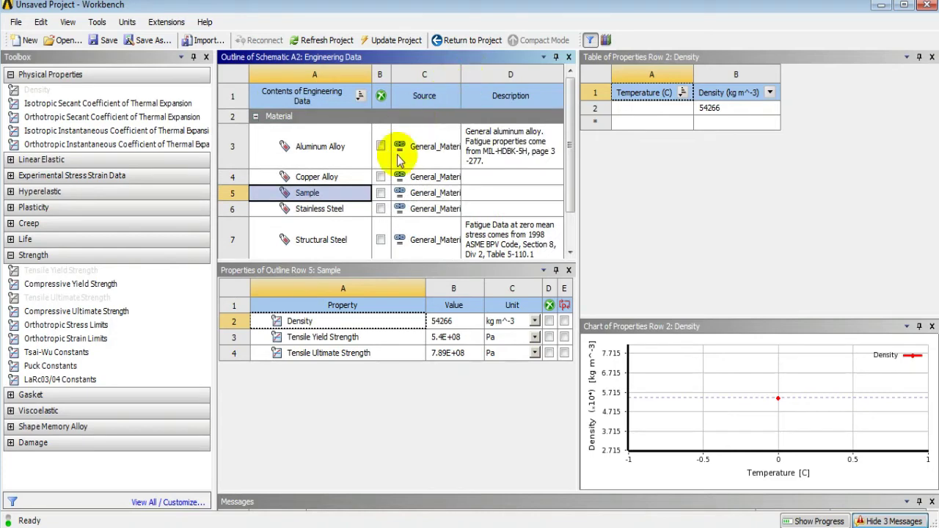
pyautogui.moveTo(570, 176); pyautogui.dragTo(570, 227)
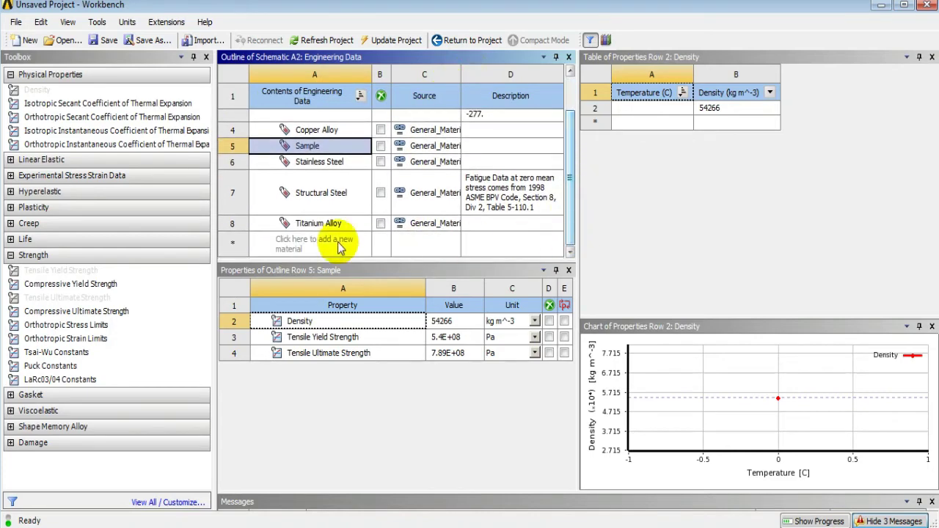
pyautogui.rightClick(321, 150)
pyautogui.click(279, 404)
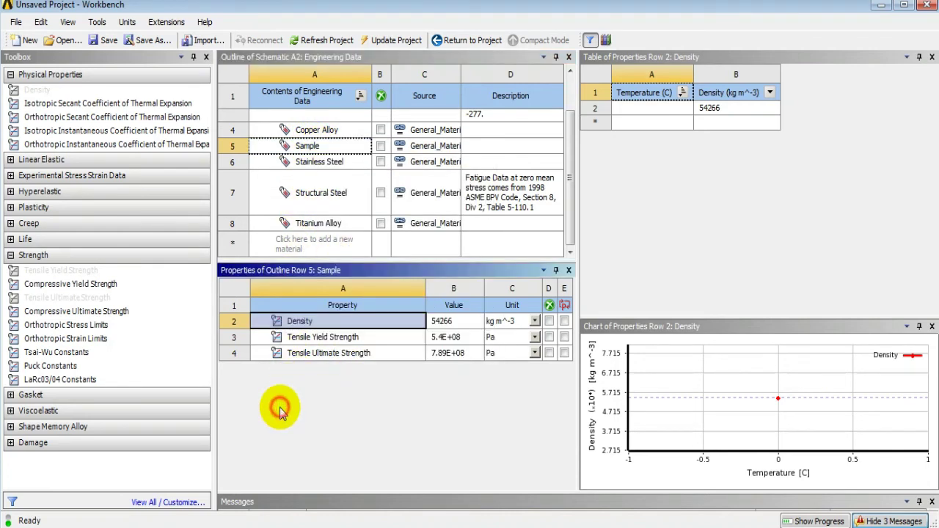
# - Delete Structural Steel from the project's Engineering Data and return to the project schematic
pyautogui.click(317, 194)
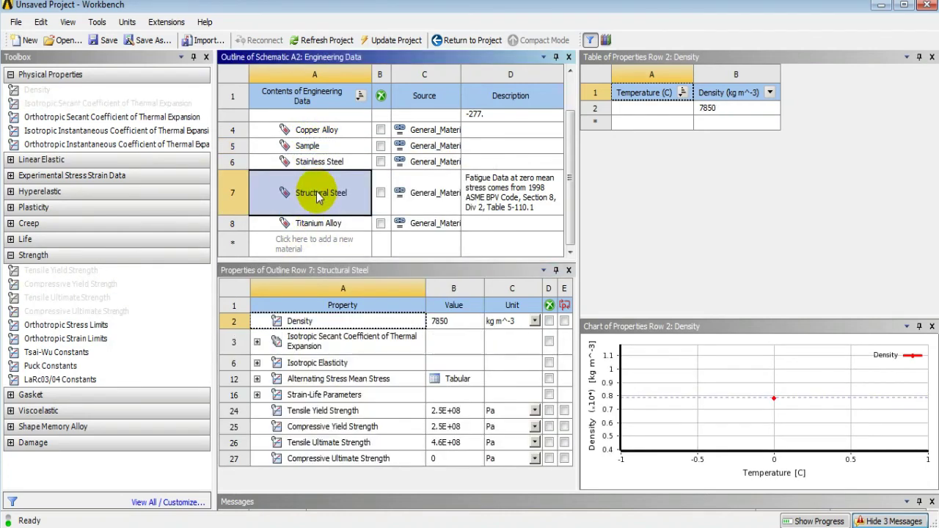
pyautogui.rightClick(318, 195)
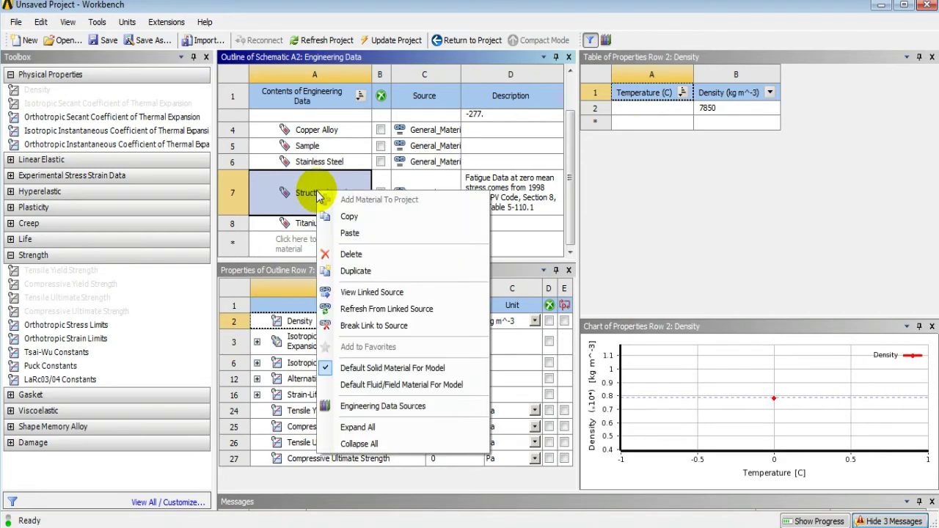
pyautogui.click(331, 254)
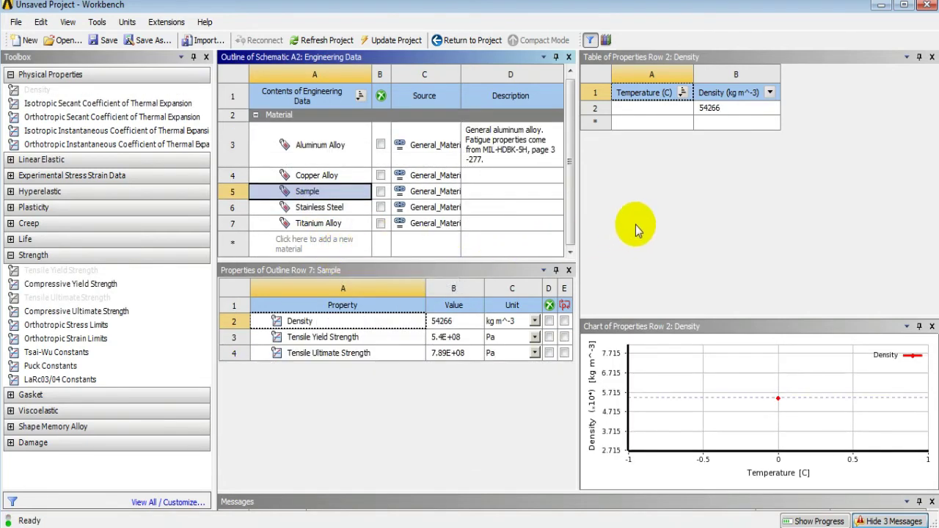
pyautogui.click(635, 223)
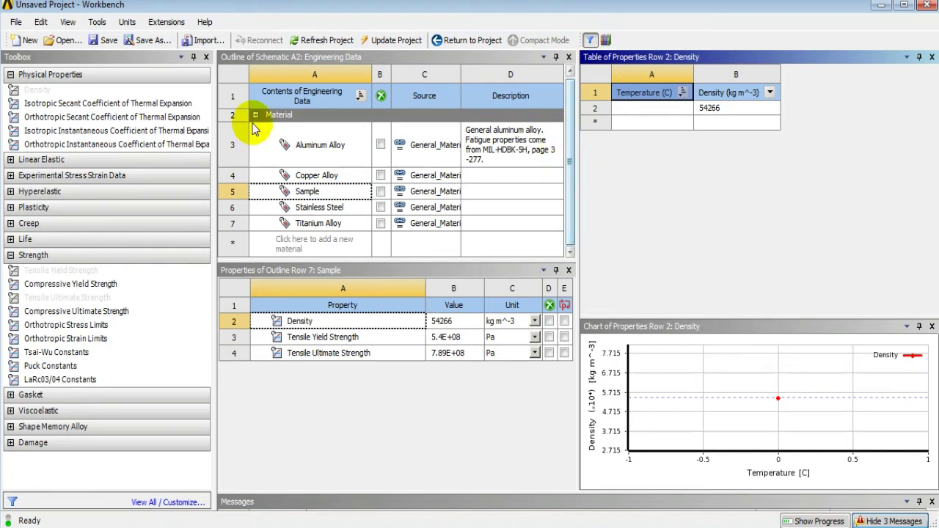
pyautogui.click(449, 46)
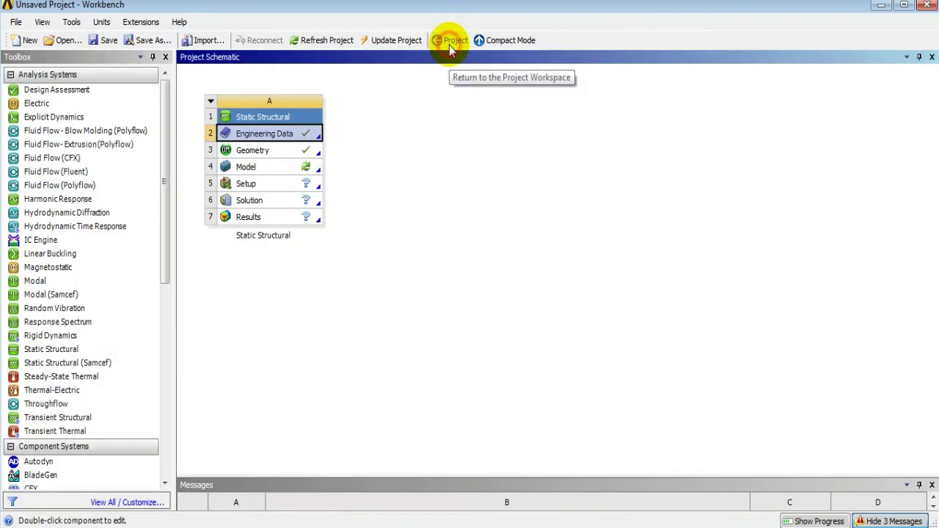
pyautogui.click(290, 154)
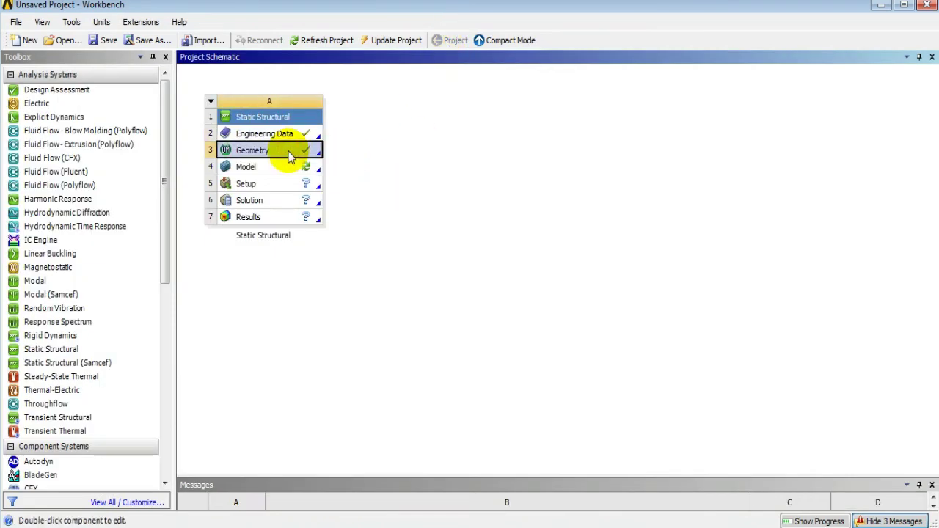
pyautogui.rightClick(288, 155)
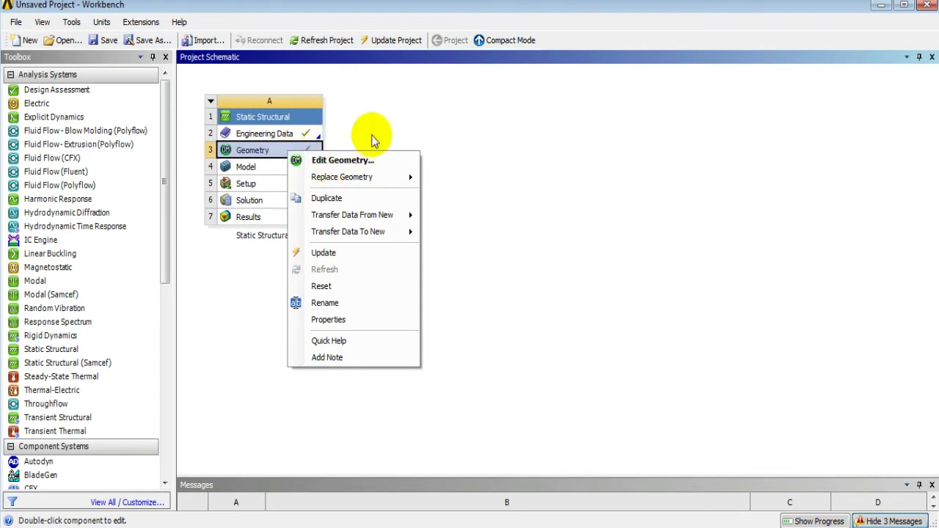
pyautogui.moveTo(345, 181)
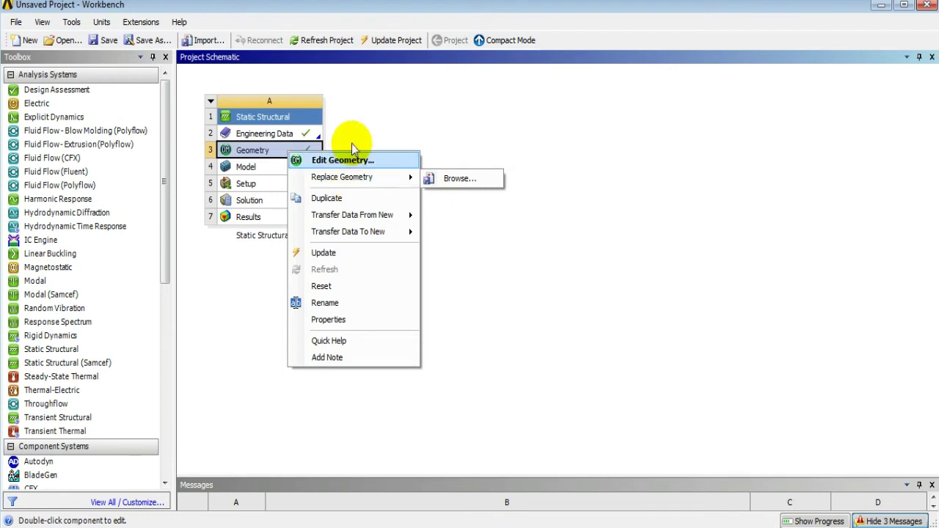
pyautogui.click(352, 141)
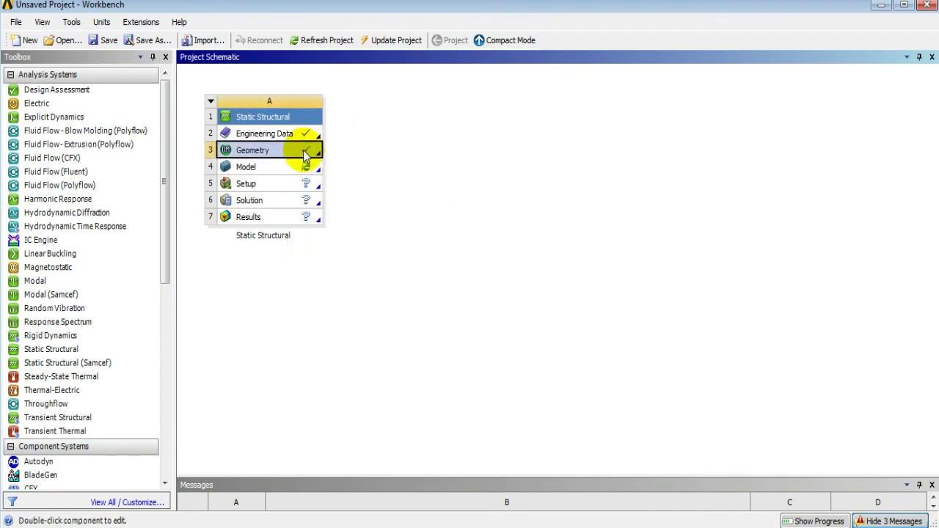
# - Replace the Static Structural system's geometry with the file Bench Vice.IGS from the Desktop
pyautogui.rightClick(306, 152)
pyautogui.moveTo(380, 183)
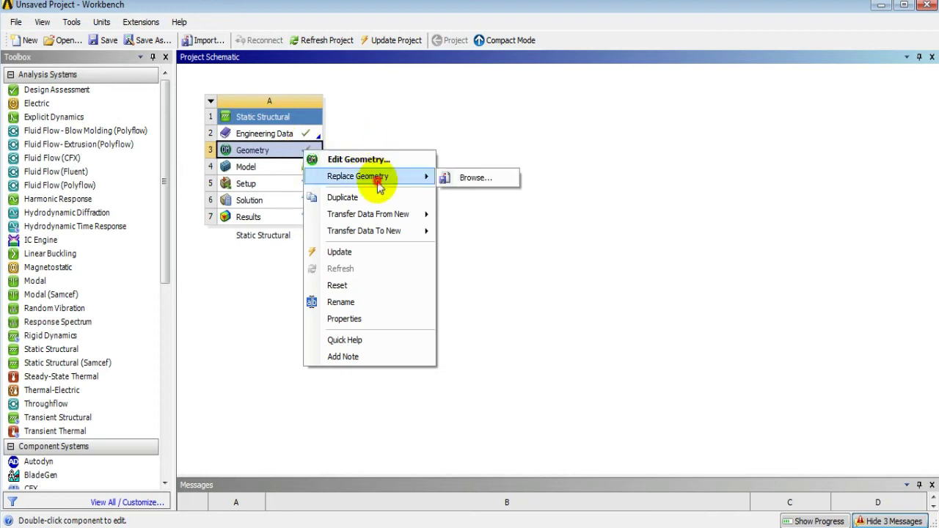
pyautogui.click(455, 178)
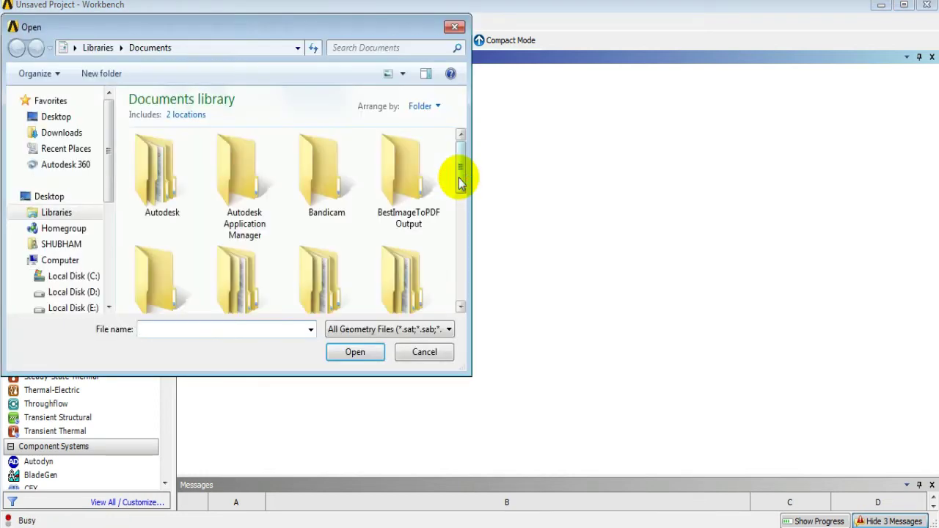
pyautogui.click(63, 116)
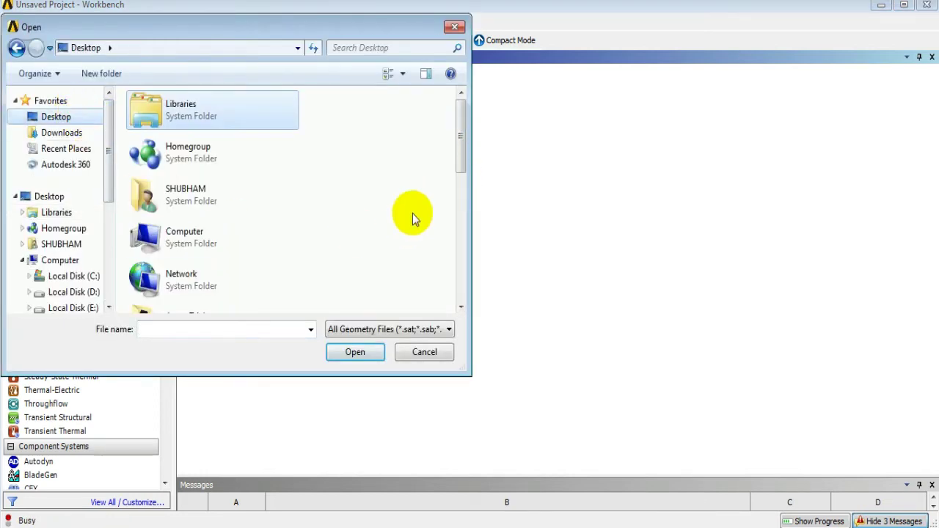
pyautogui.moveTo(465, 130); pyautogui.dragTo(468, 278)
pyautogui.click(214, 170)
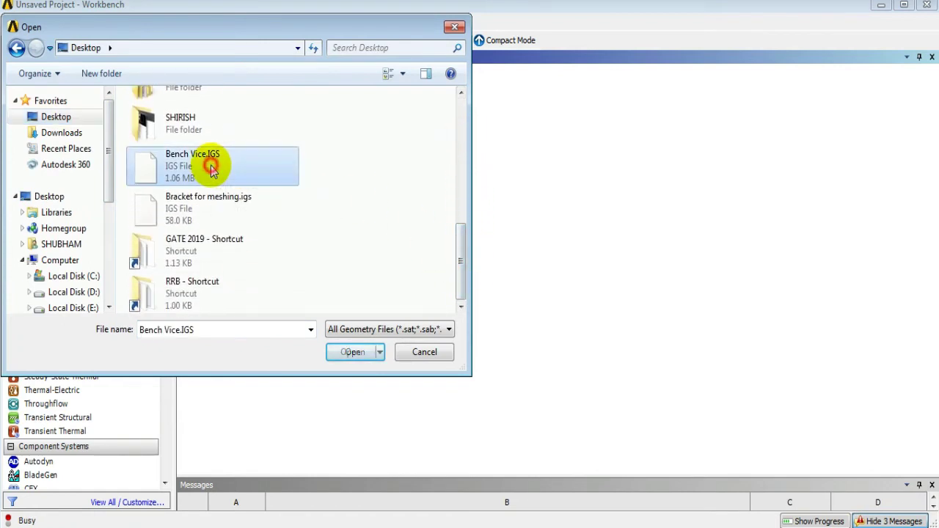
pyautogui.click(346, 350)
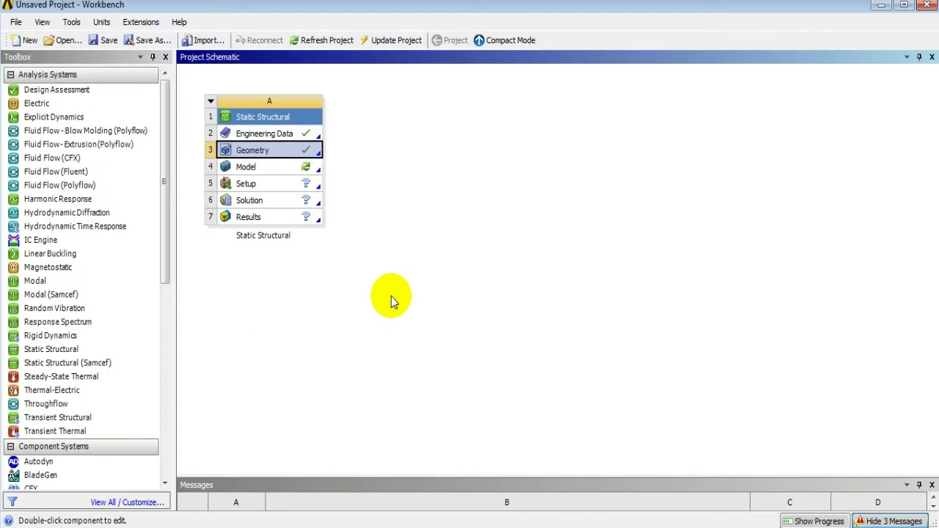
# - Open the Static Structural system's replaced geometry for editing in DesignModeler
pyautogui.click(264, 151)
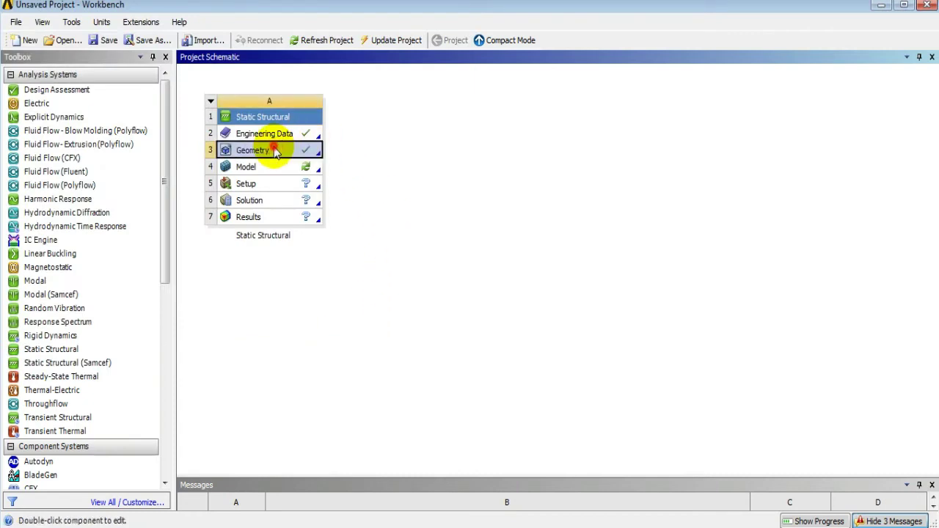
pyautogui.rightClick(265, 151)
pyautogui.click(293, 155)
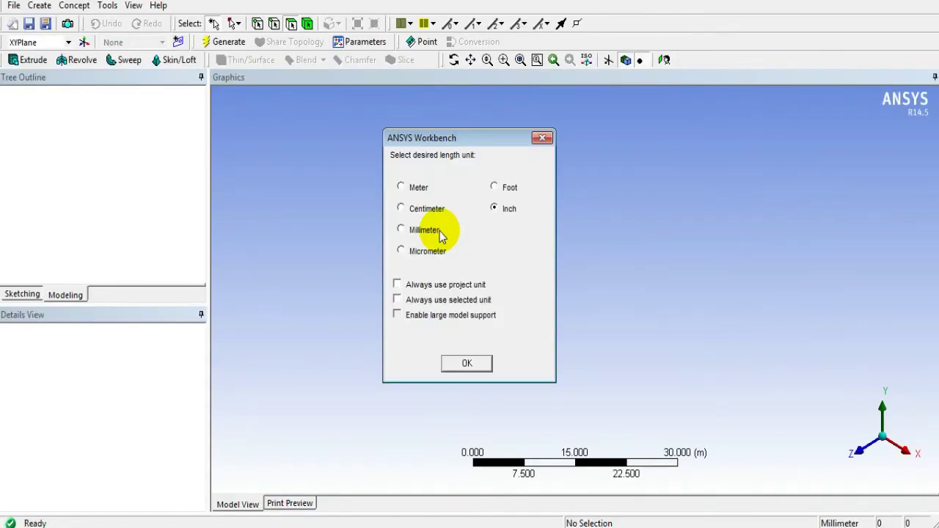
# - Set the DesignModeler length unit to Millimeter and generate the Bench Vice.IGS import
pyautogui.click(401, 228)
pyautogui.click(464, 363)
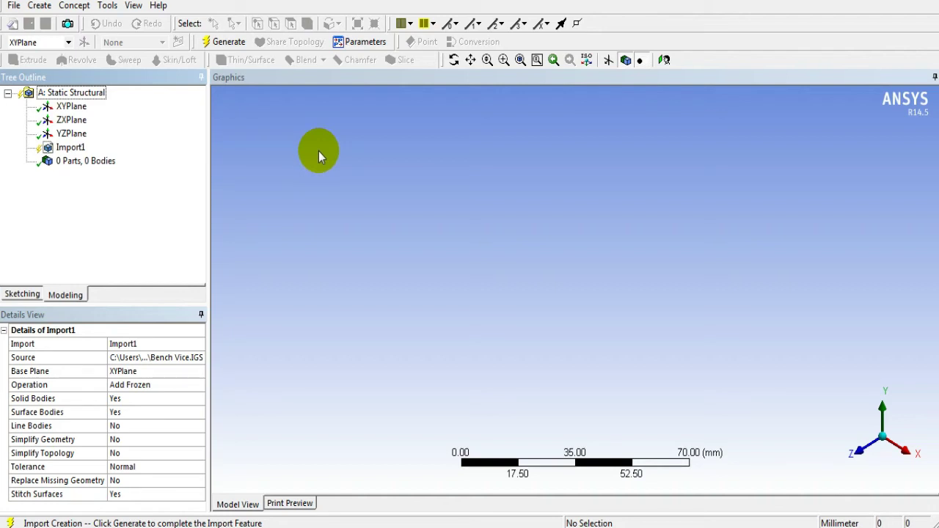
pyautogui.click(229, 43)
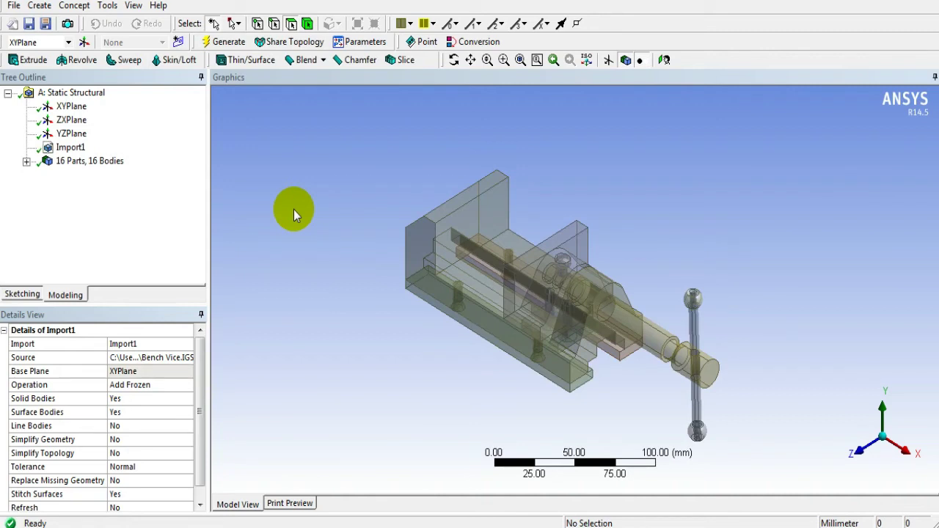
pyautogui.click(276, 220)
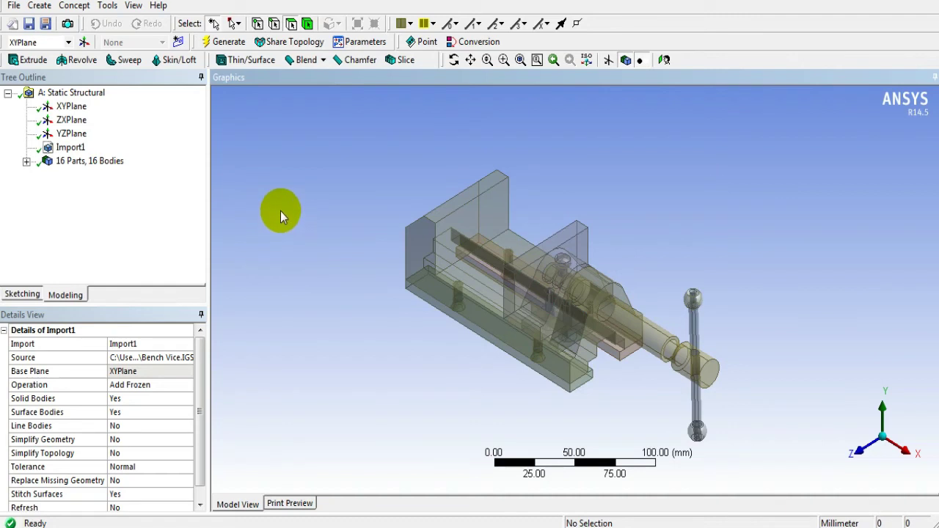
# - Expand the list of imported bodies, display the first solid's details and close DesignModeler
pyautogui.click(26, 161)
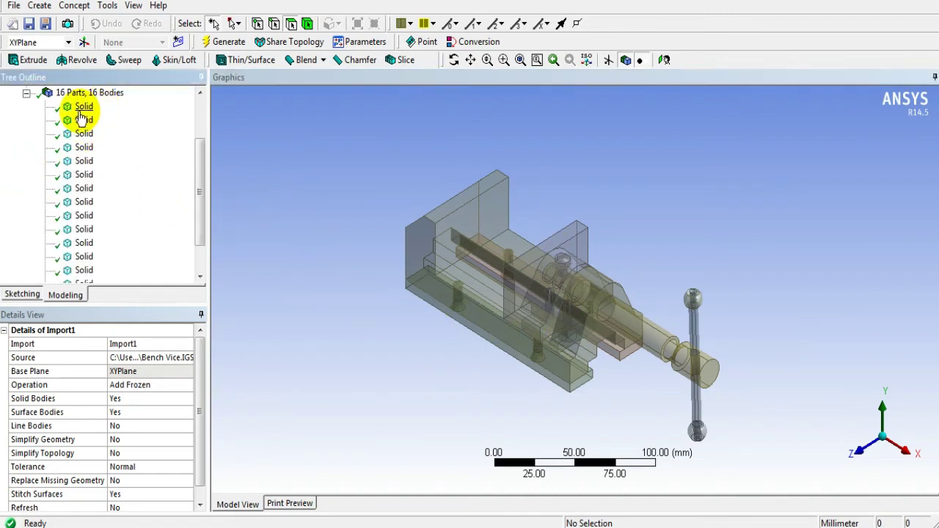
pyautogui.click(83, 108)
pyautogui.click(336, 210)
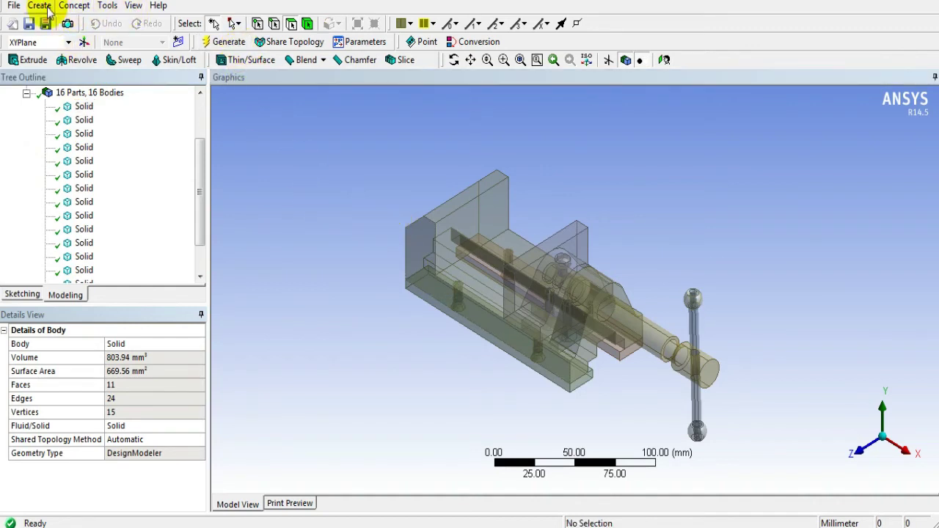
pyautogui.click(14, 6)
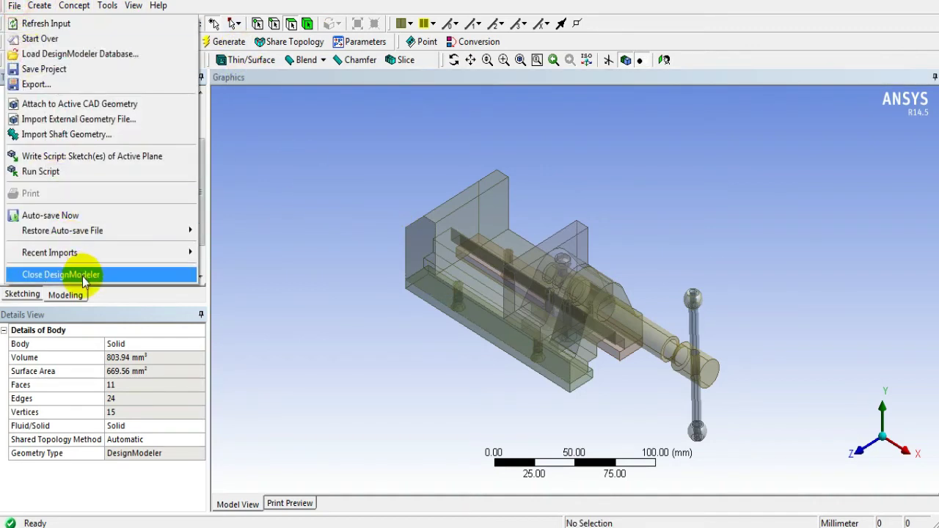
pyautogui.click(122, 283)
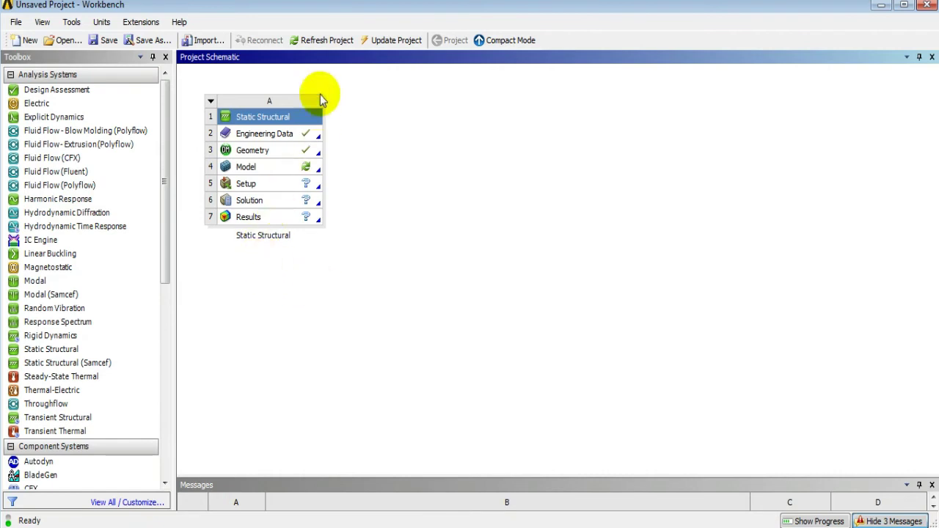
# - Update the project and open the Static Structural system's Model for editing in Mechanical
pyautogui.click(389, 40)
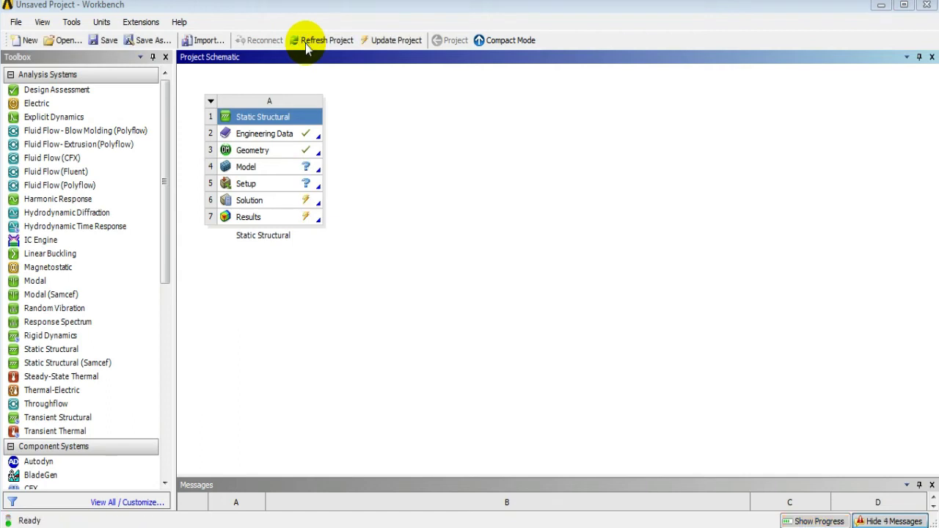
pyautogui.click(268, 169)
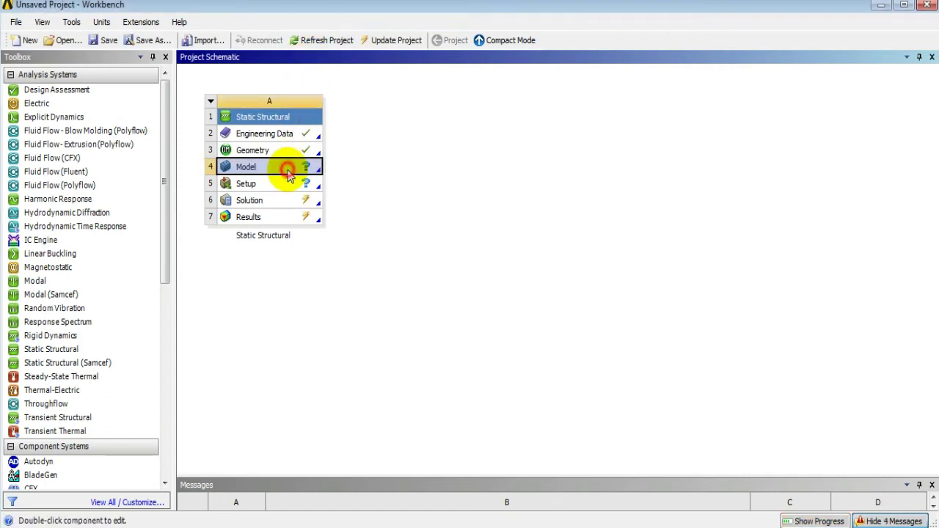
pyautogui.doubleClick(289, 169)
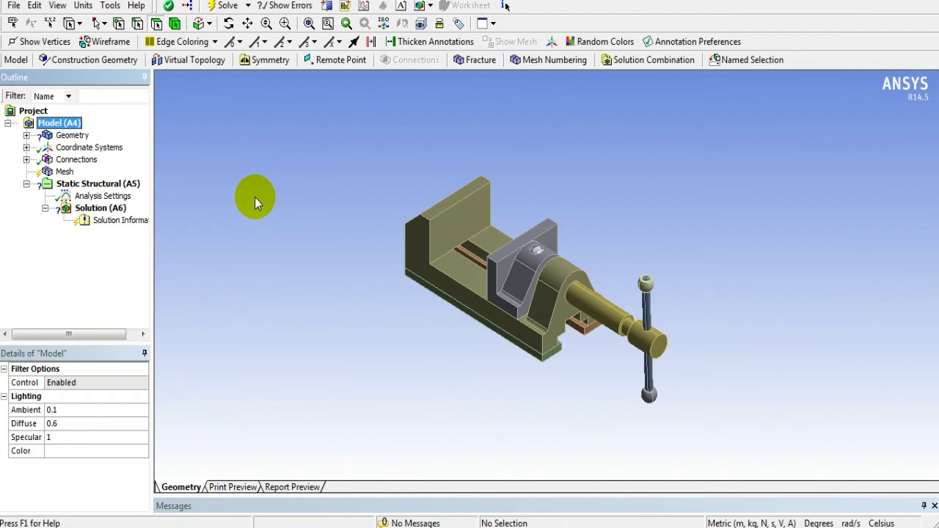
# - Assign the Sample material to the first solid of the model's geometry
pyautogui.click(46, 135)
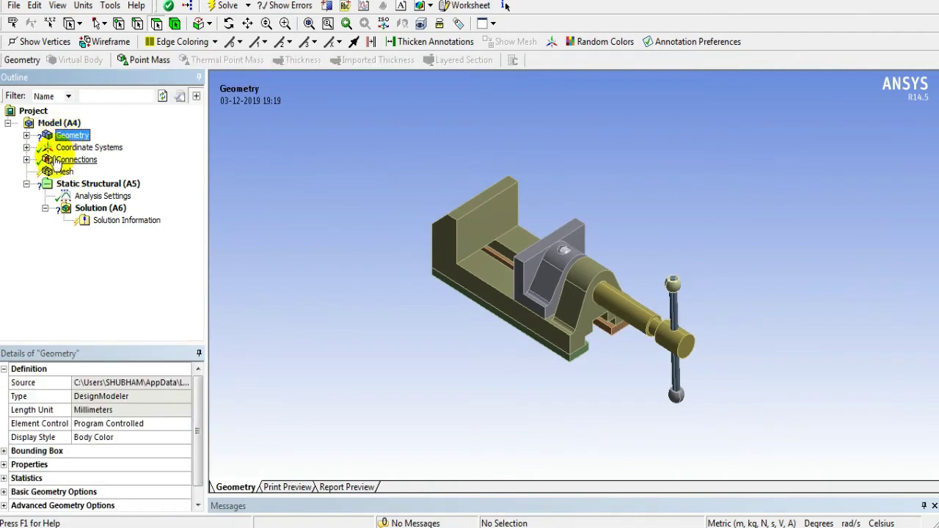
pyautogui.click(27, 135)
pyautogui.click(79, 148)
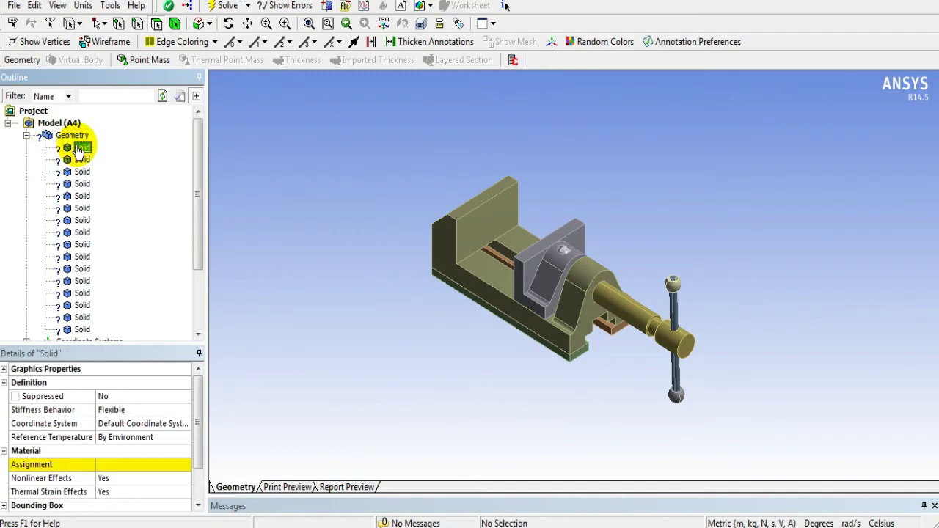
pyautogui.scroll(-2, 197, 183)
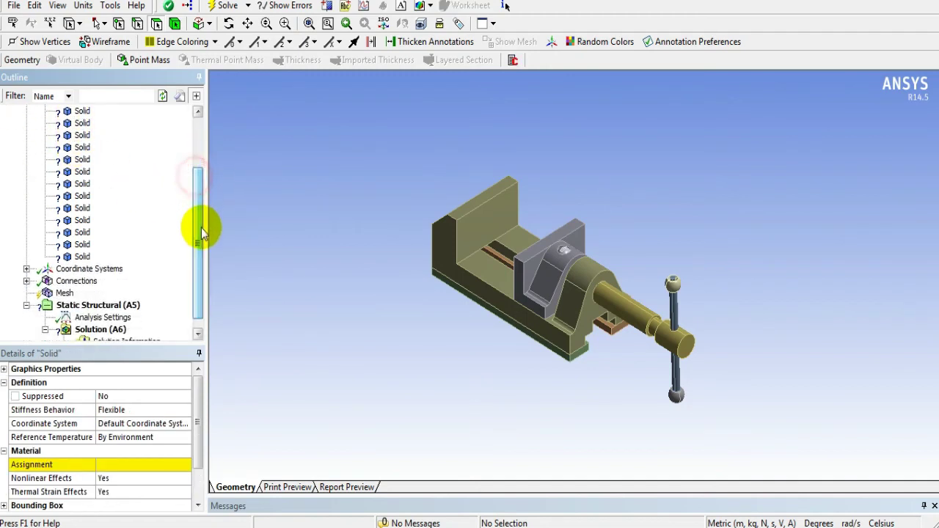
pyautogui.click(37, 465)
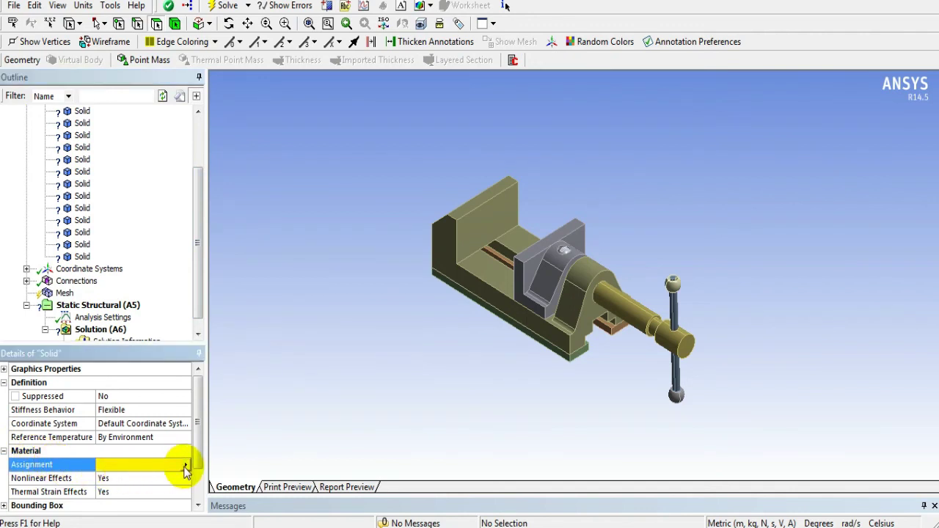
pyautogui.click(186, 466)
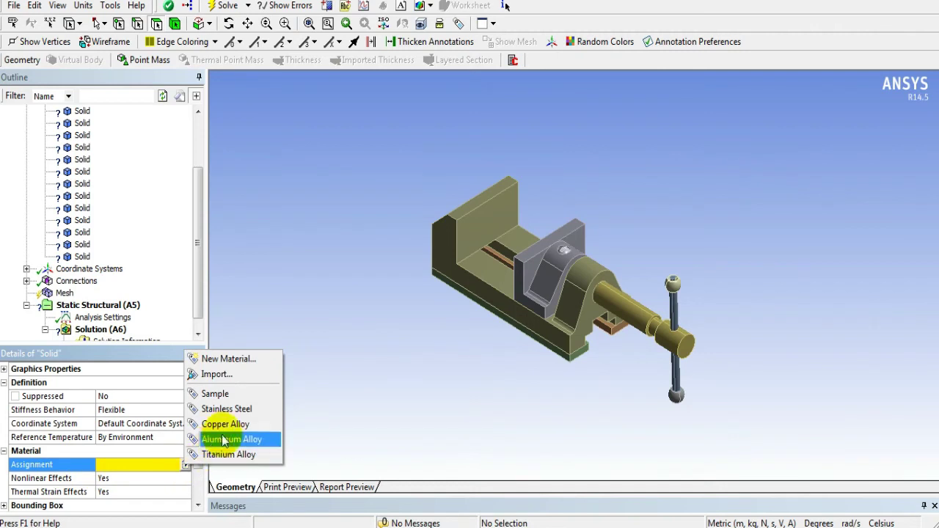
pyautogui.click(226, 396)
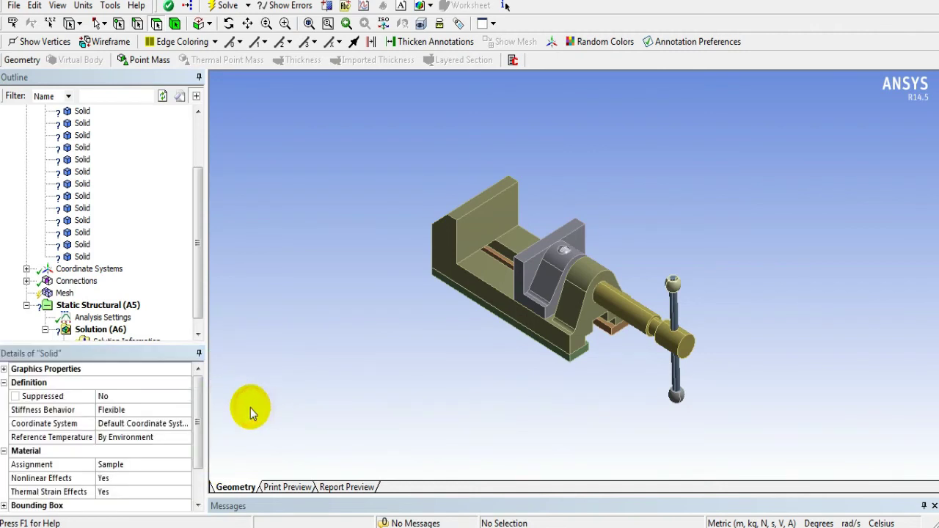
# - Assign Copper Alloy to the second through ninth solids of the geometry together
pyautogui.moveTo(196, 300); pyautogui.dragTo(198, 252)
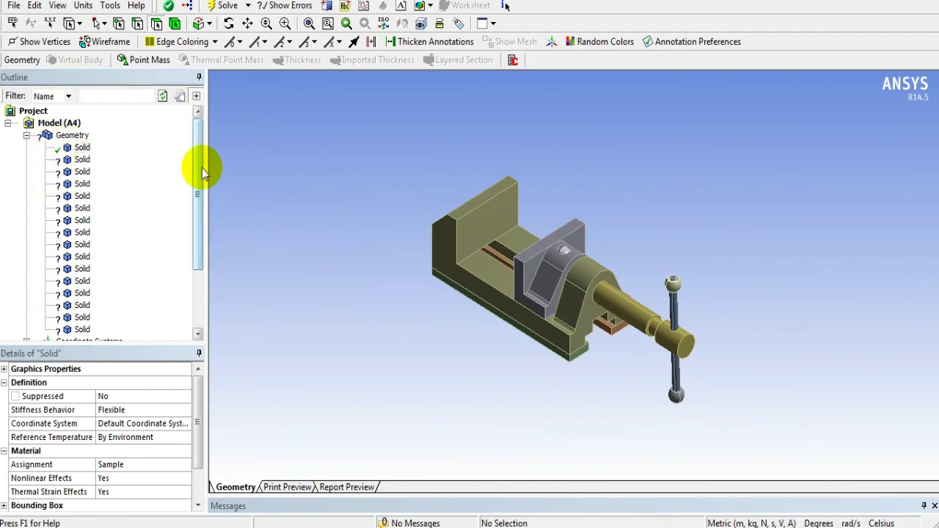
pyautogui.click(83, 160)
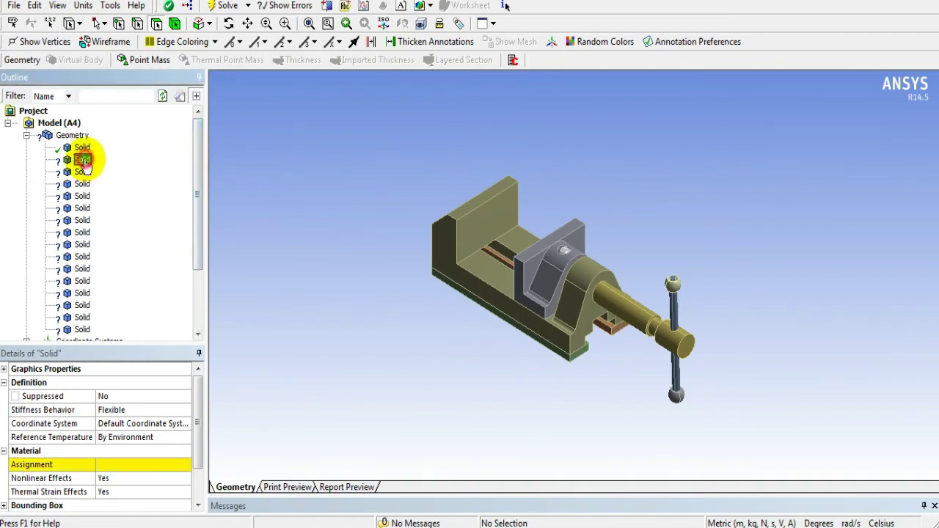
pyautogui.keyDown('shift'); pyautogui.click(83, 244); pyautogui.keyUp('shift')
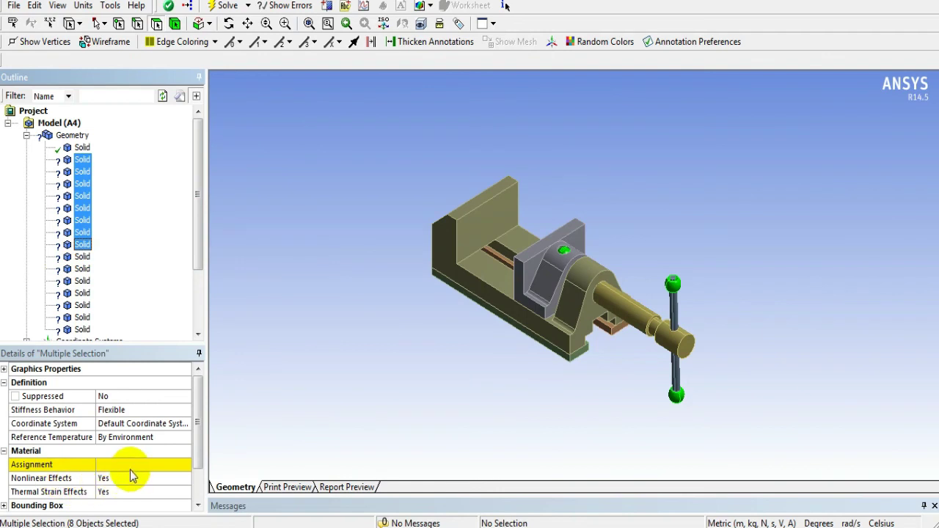
pyautogui.click(159, 466)
pyautogui.click(185, 468)
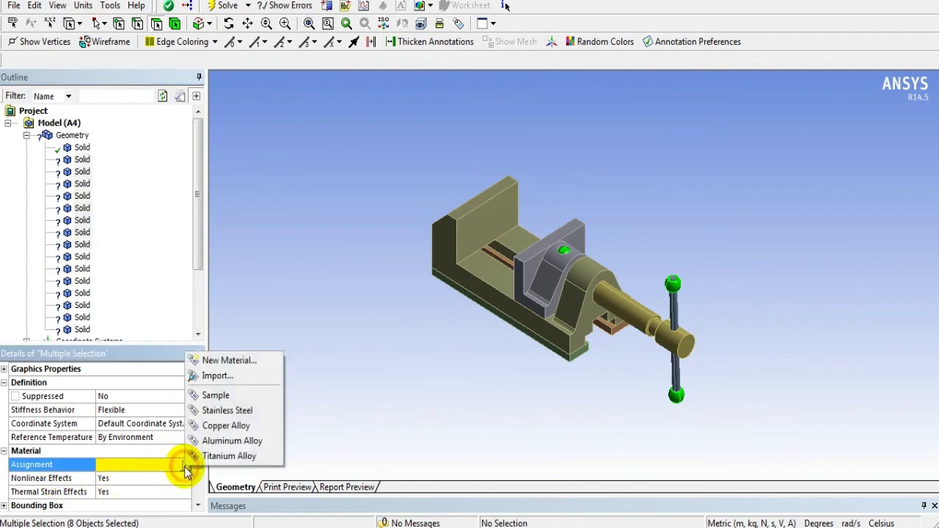
pyautogui.click(220, 424)
pyautogui.click(261, 305)
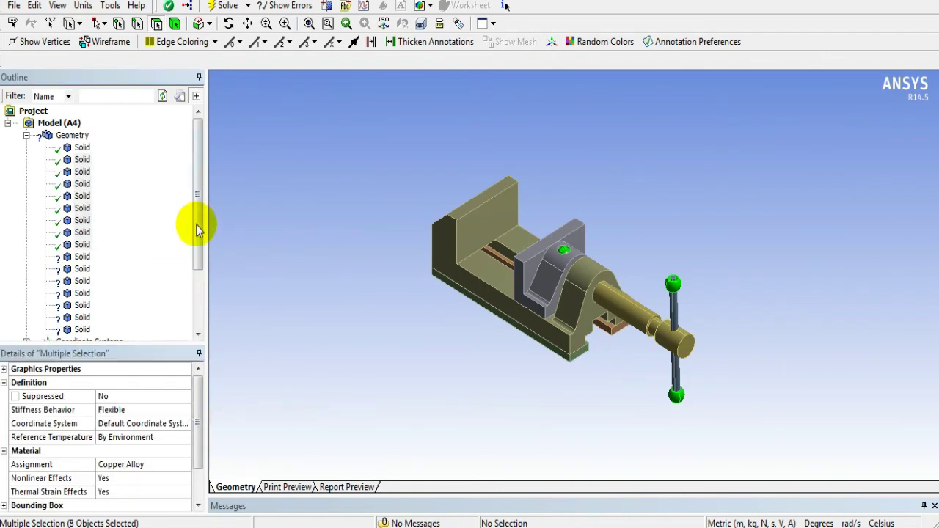
# - Assign Aluminum Alloy to the tenth through twelfth solids of the geometry together
pyautogui.moveTo(196, 224); pyautogui.dragTo(199, 272)
pyautogui.click(69, 173)
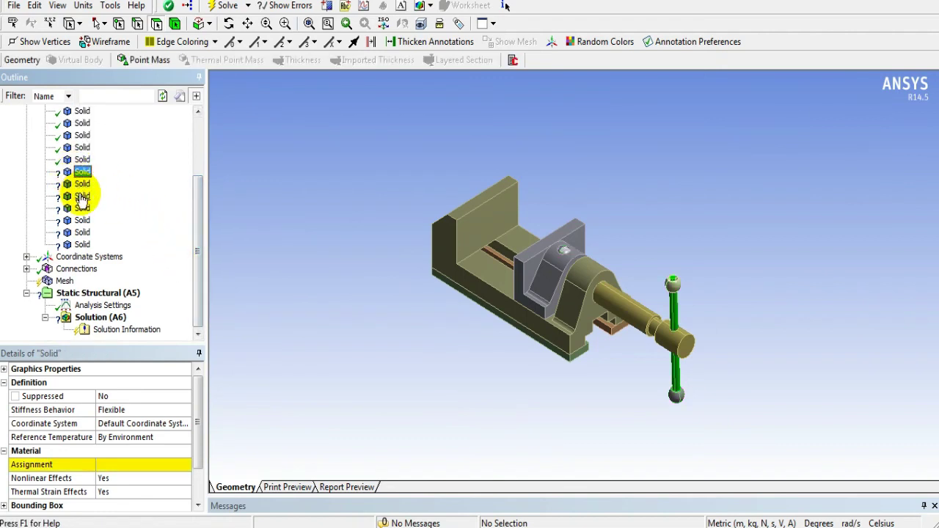
pyautogui.keyDown('shift'); pyautogui.click(82, 197); pyautogui.keyUp('shift')
pyautogui.click(142, 462)
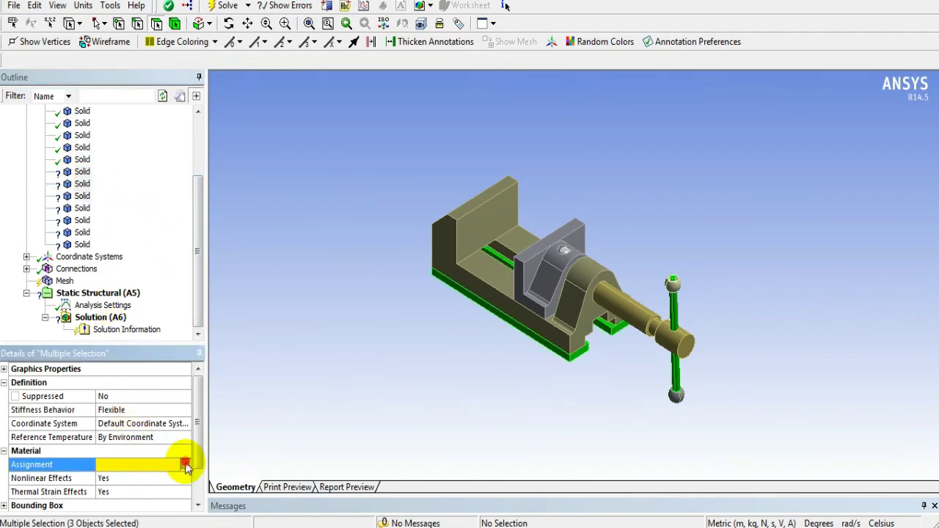
pyautogui.click(185, 464)
pyautogui.click(220, 434)
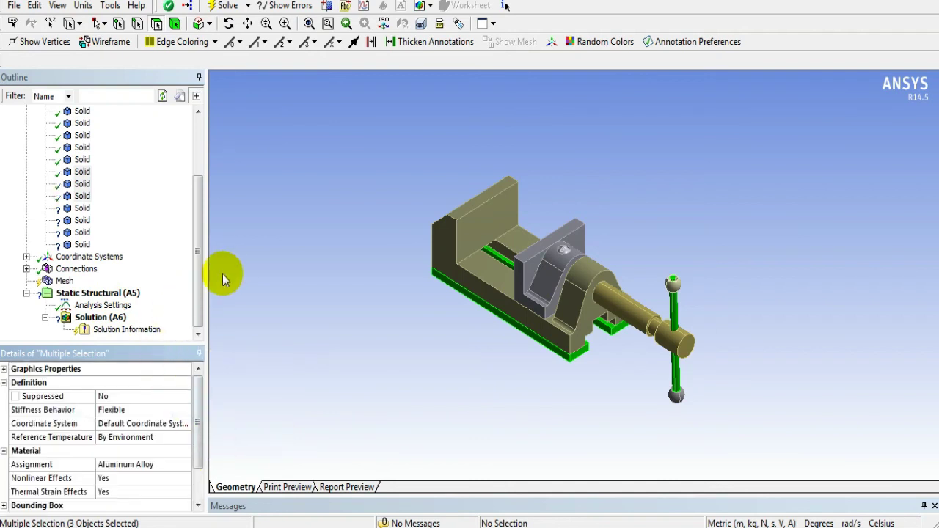
# - Assign Copper Alloy to the last four solids of the geometry and collapse the Geometry branch
pyautogui.click(83, 209)
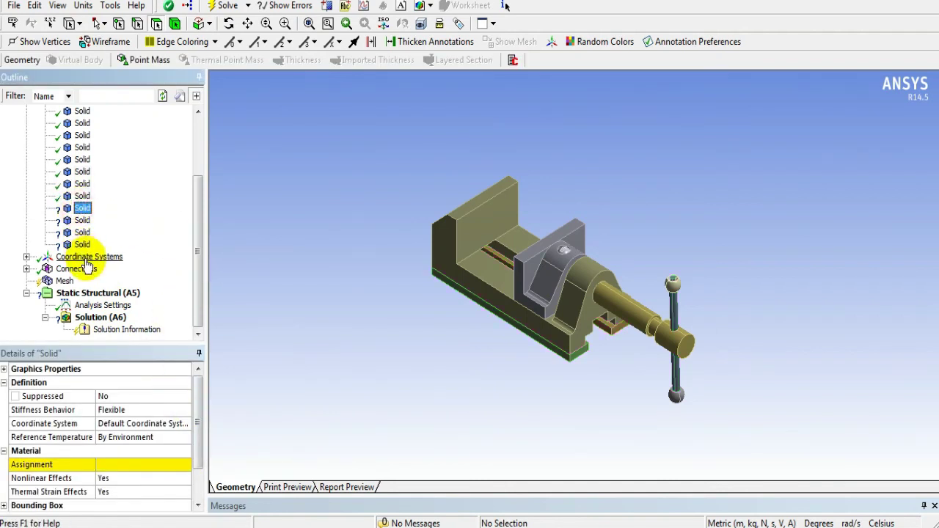
pyautogui.keyDown('shift'); pyautogui.click(82, 244); pyautogui.keyUp('shift')
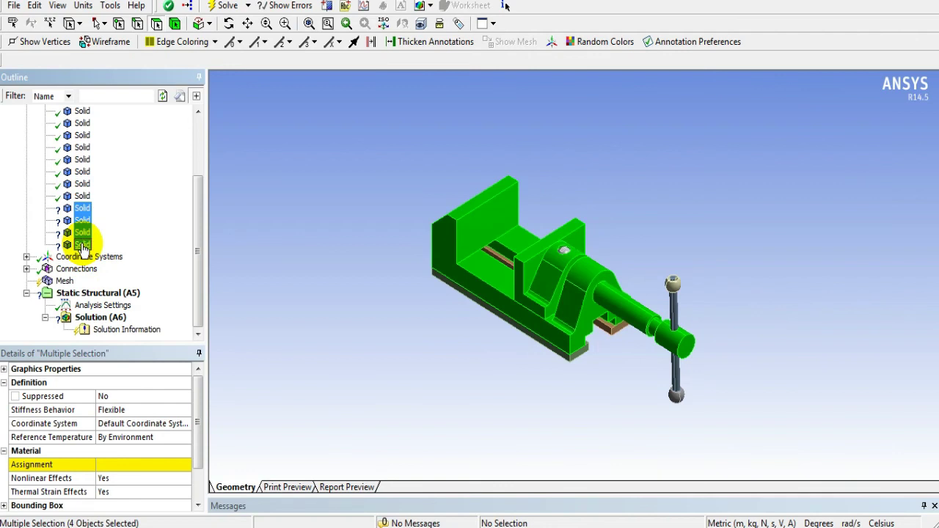
pyautogui.click(151, 464)
pyautogui.click(183, 466)
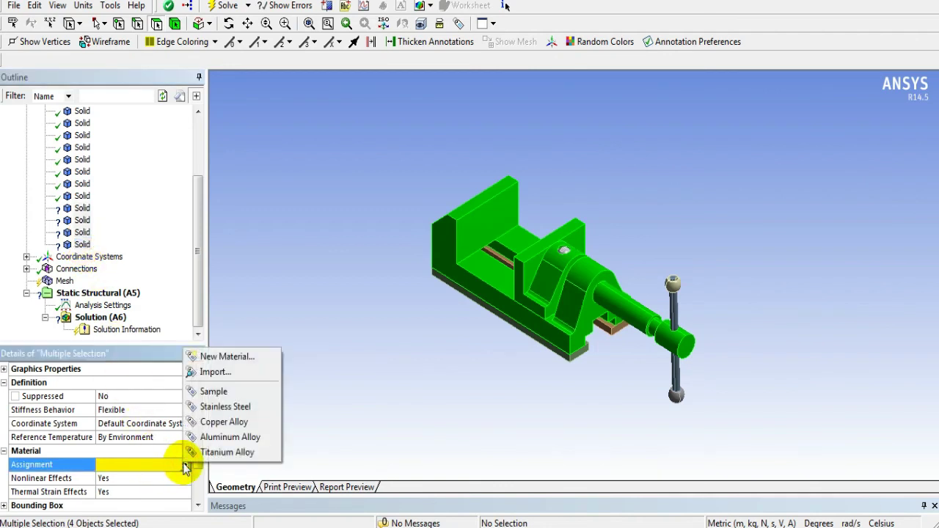
pyautogui.click(222, 422)
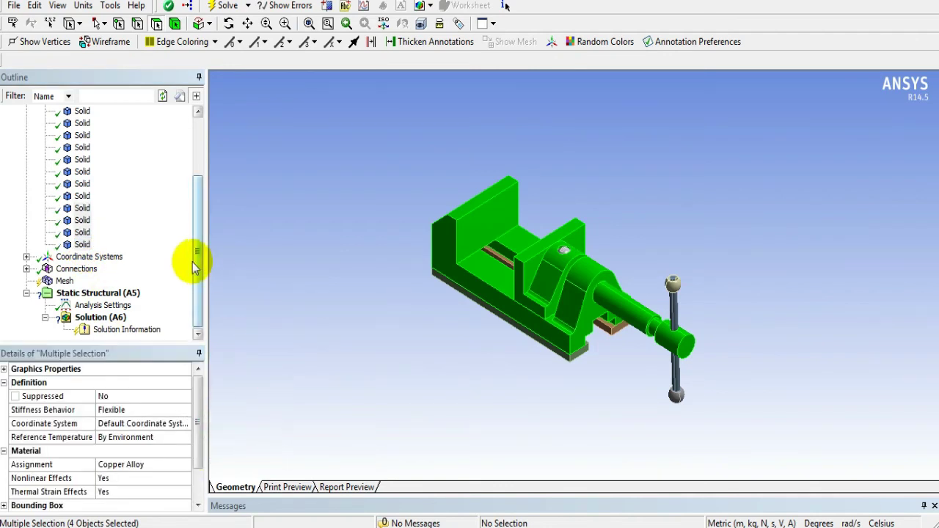
pyautogui.moveTo(195, 262); pyautogui.dragTo(202, 200)
pyautogui.click(26, 135)
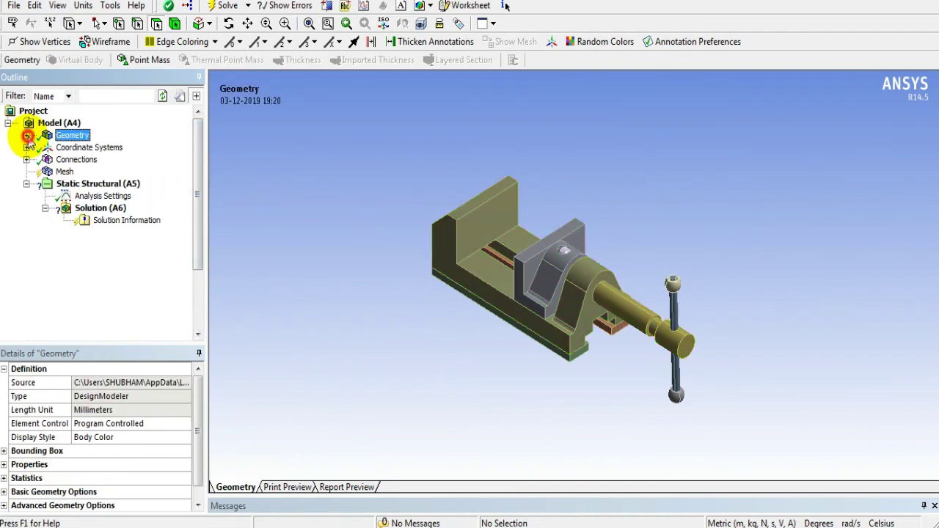
# - Expand the Geometry branch again and examine the first solid's material assignment and other details
pyautogui.click(57, 124)
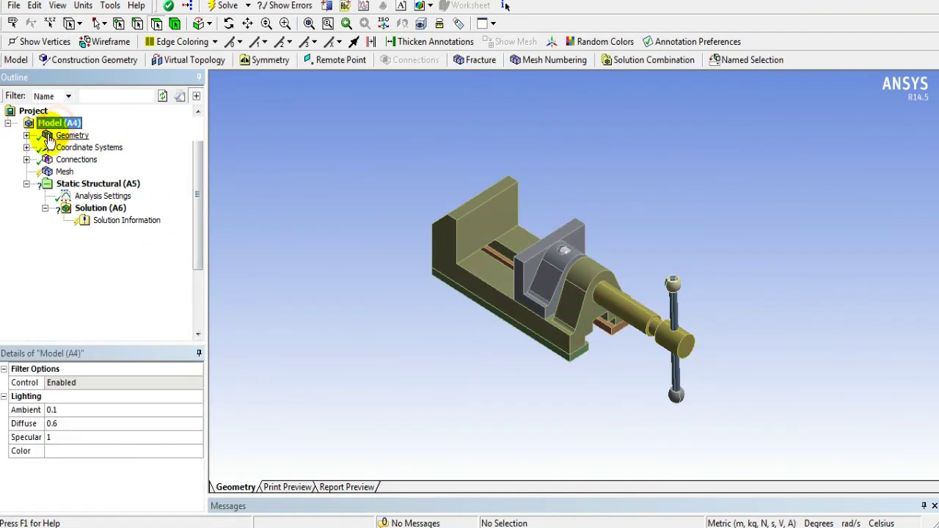
pyautogui.click(70, 135)
pyautogui.click(27, 136)
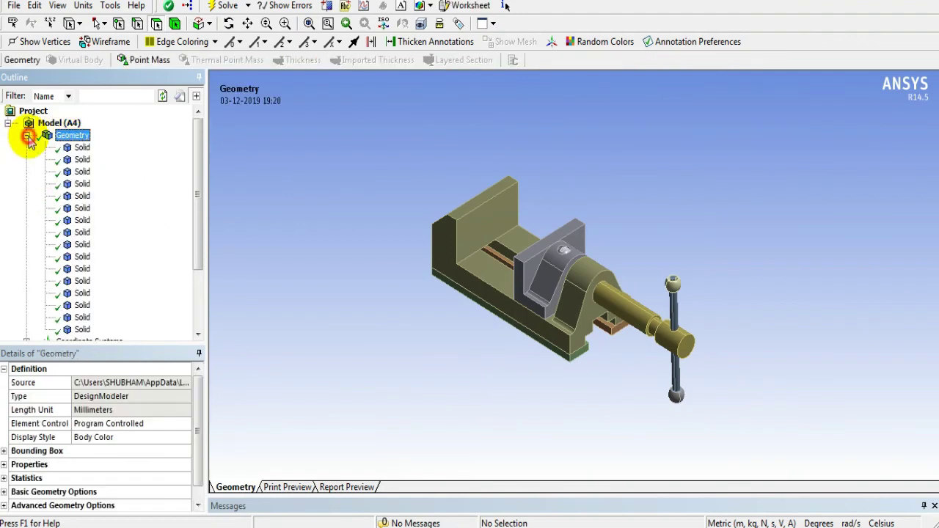
pyautogui.click(82, 148)
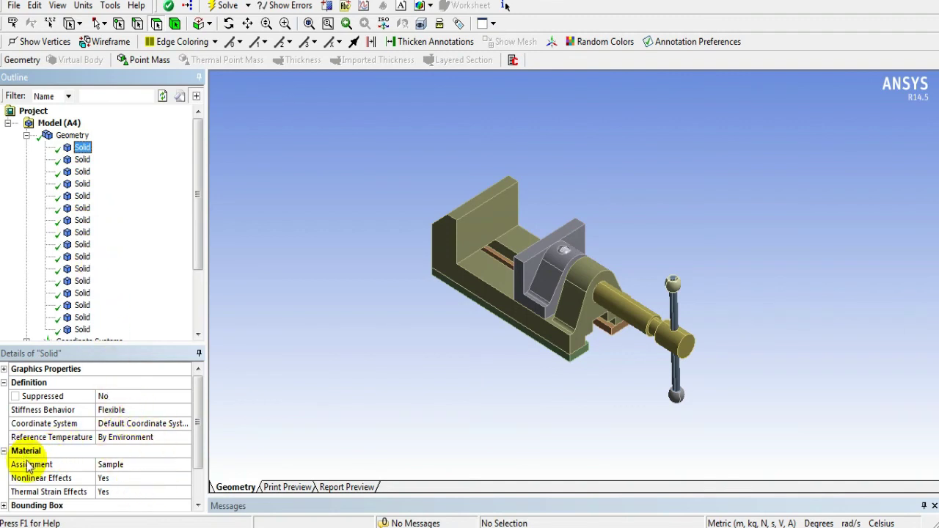
pyautogui.click(199, 456)
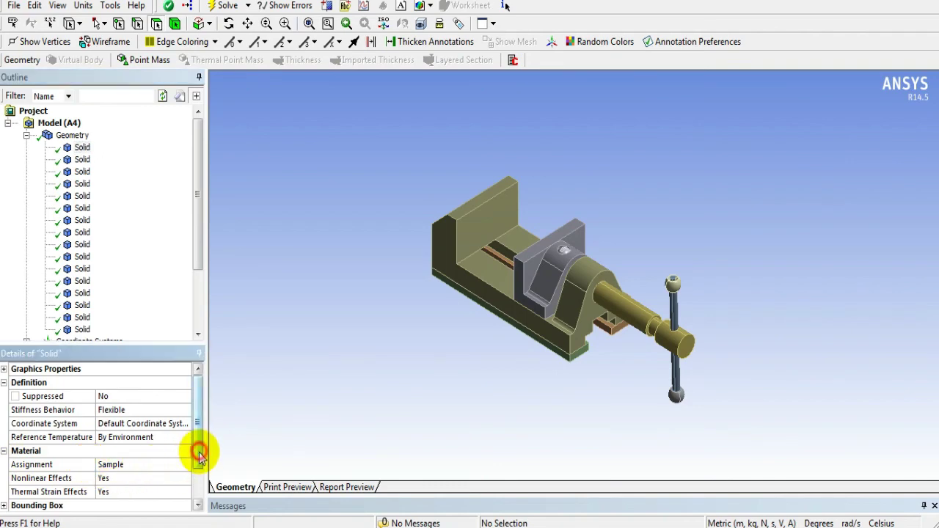